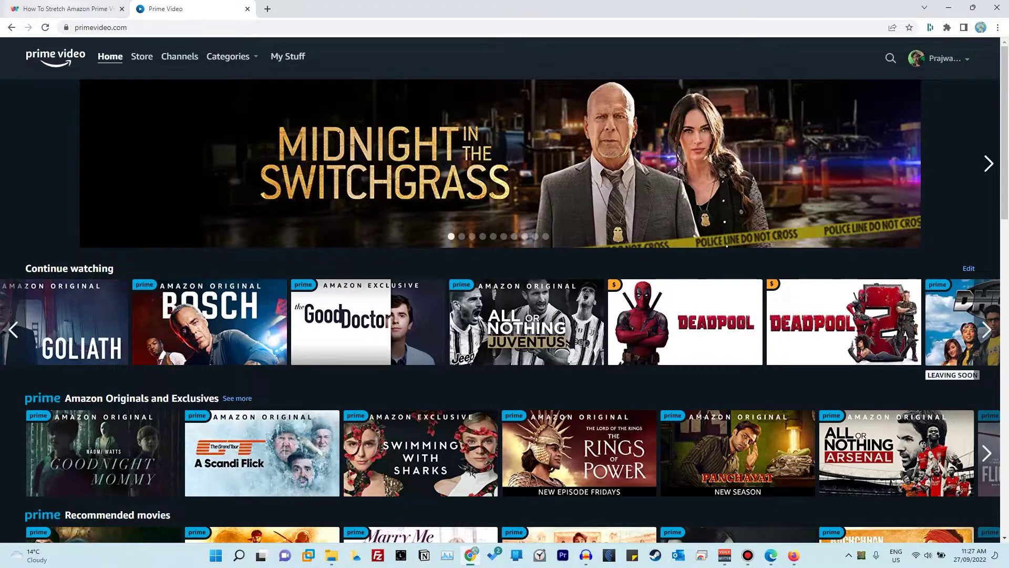
- Read the Google Chrome instructions in the article on stretching Amazon Prime Video to full screen
{"action": "key", "text": "ctrl+shift+Tab"}
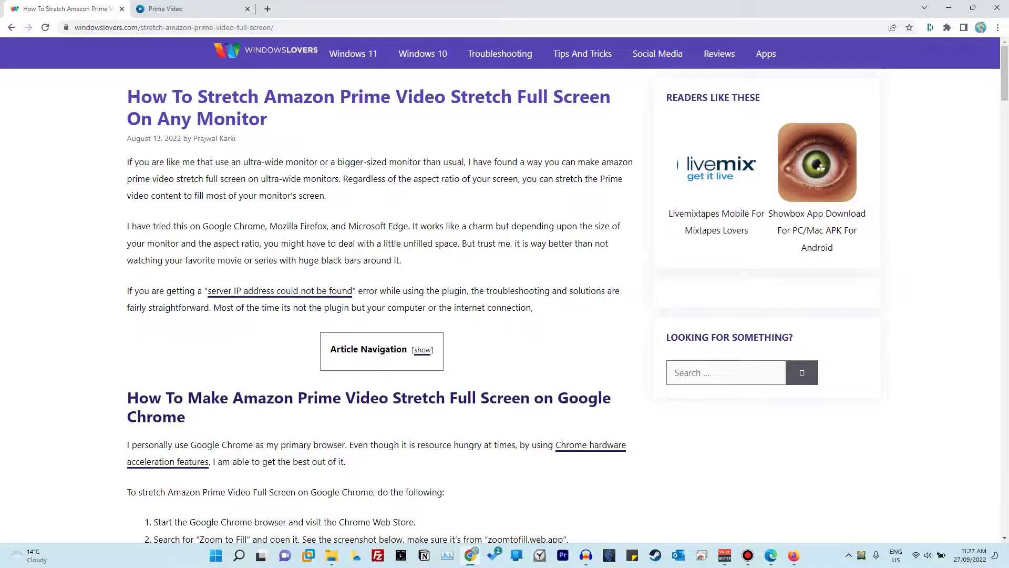
{"action": "scroll", "coordinate": [504, 289], "scroll_direction": "down", "scroll_amount": 8}
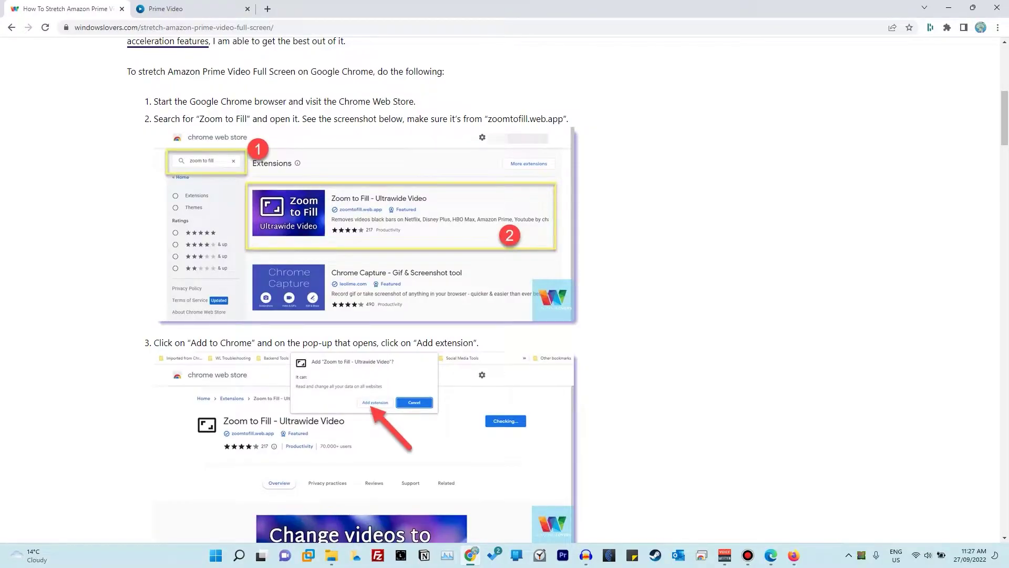
{"action": "scroll", "coordinate": [505, 289], "scroll_direction": "up", "scroll_amount": 3}
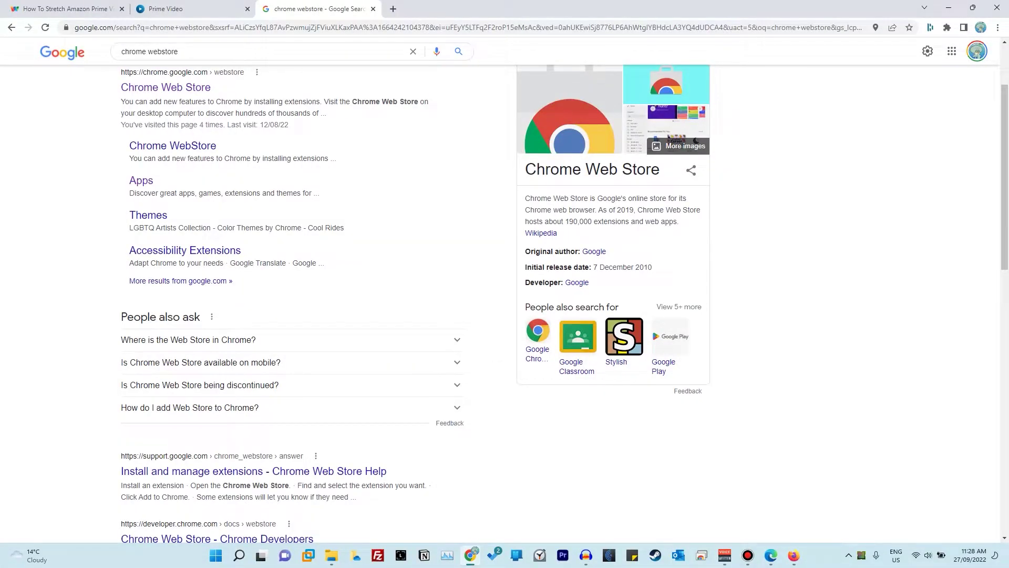
- Open the Chrome Web Store and add the Zoom to Fill - Ultrawide Video extension to Chrome
{"action": "left_click", "coordinate": [165, 87]}
{"action": "left_click_drag", "start_coordinate": [447, 9], "coordinate": [195, 9]}
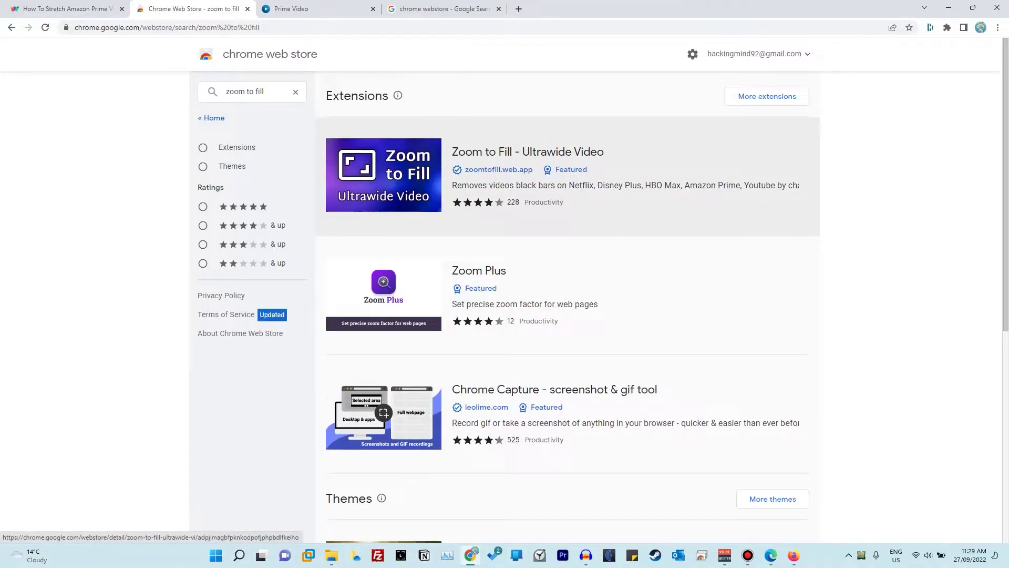
{"action": "mouse_move", "coordinate": [457, 170]}
{"action": "left_click", "coordinate": [528, 152]}
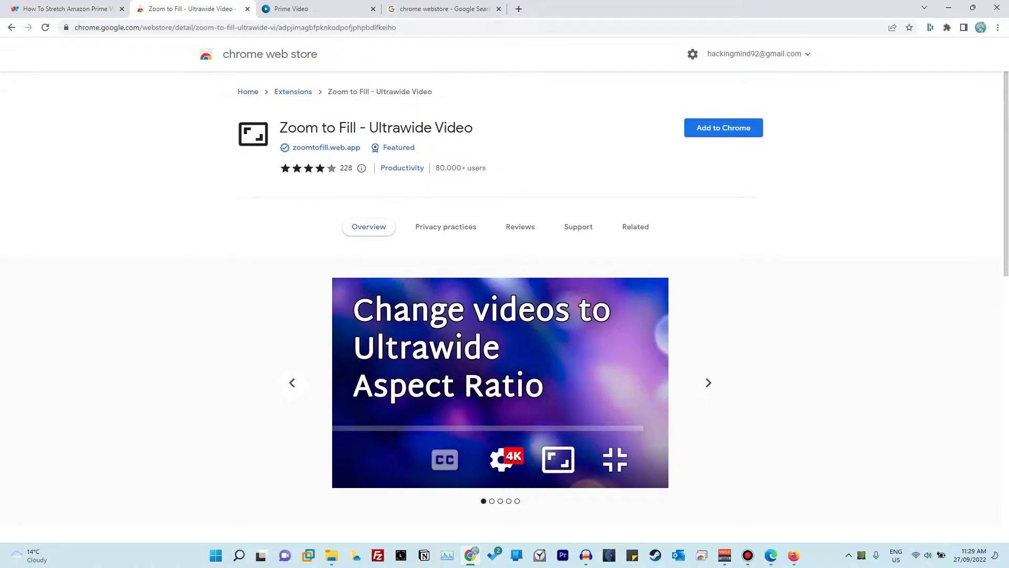
{"action": "left_click", "coordinate": [723, 128]}
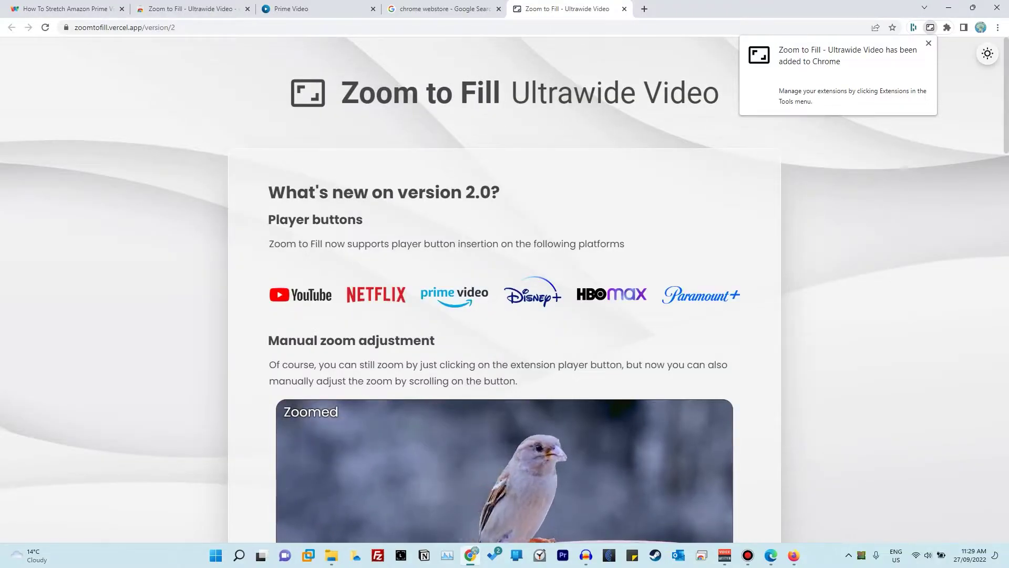
- Read the Zoom to Fill version 2.0 page on player buttons and manual zoom adjustment
{"action": "scroll", "coordinate": [505, 289], "scroll_direction": "down", "scroll_amount": 2}
{"action": "scroll", "coordinate": [504, 289], "scroll_direction": "down", "scroll_amount": 6}
{"action": "scroll", "coordinate": [504, 289], "scroll_direction": "up", "scroll_amount": 4}
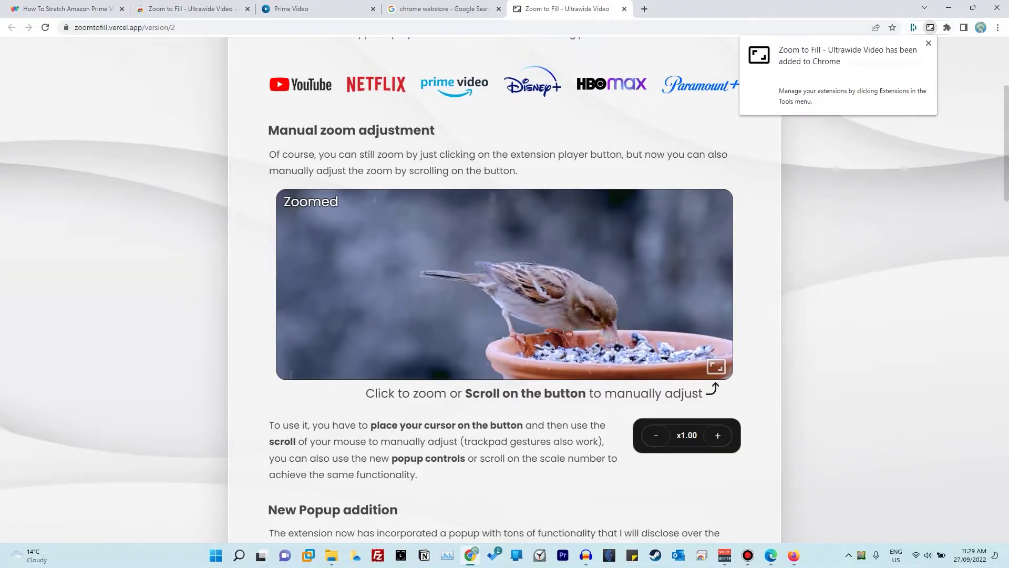
{"action": "scroll", "coordinate": [505, 289], "scroll_direction": "up", "scroll_amount": 4}
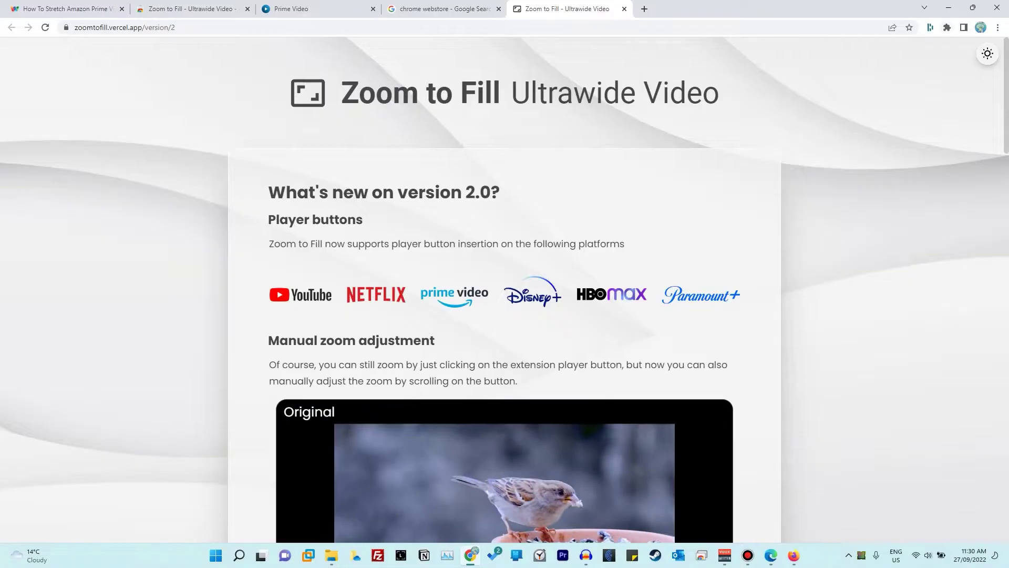
- Find Zoom to Fill among the installed extensions and pin it to Chrome's toolbar
{"action": "left_click", "coordinate": [947, 27]}
{"action": "scroll", "coordinate": [847, 231], "scroll_direction": "down", "scroll_amount": 5}
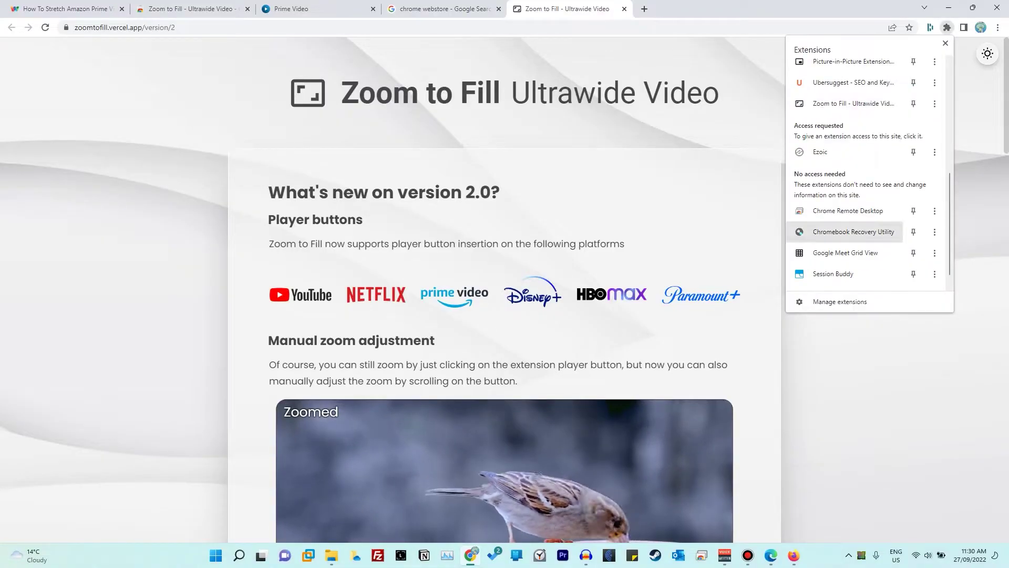
{"action": "scroll", "coordinate": [846, 232], "scroll_direction": "up", "scroll_amount": 5}
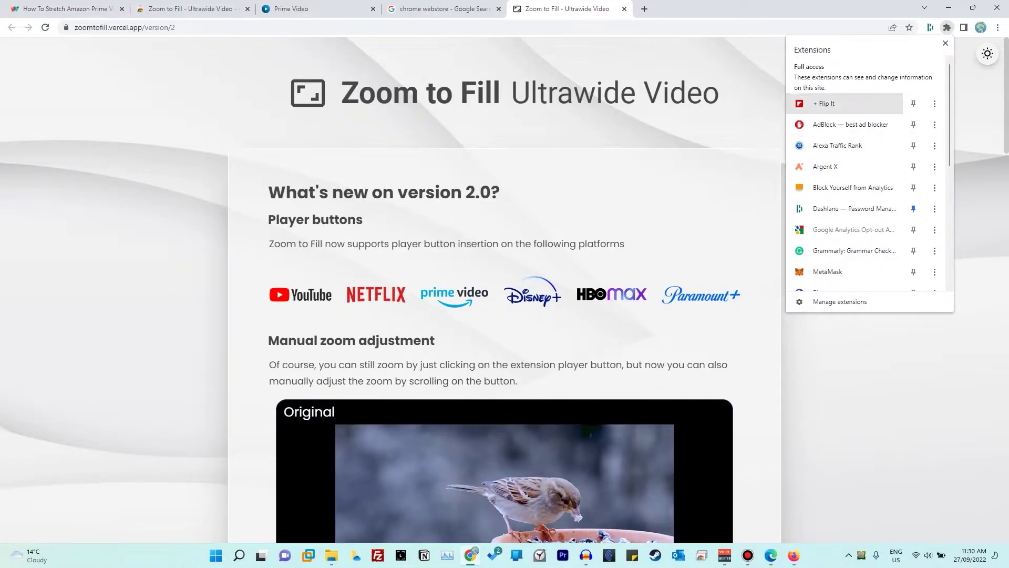
{"action": "scroll", "coordinate": [846, 210], "scroll_direction": "down", "scroll_amount": 5}
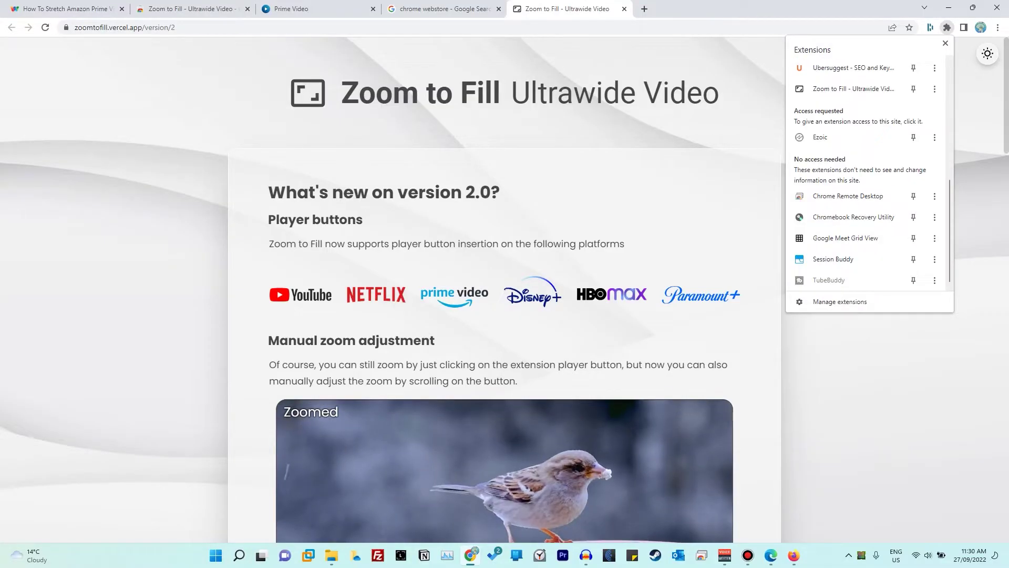
{"action": "scroll", "coordinate": [846, 210], "scroll_direction": "up", "scroll_amount": 3}
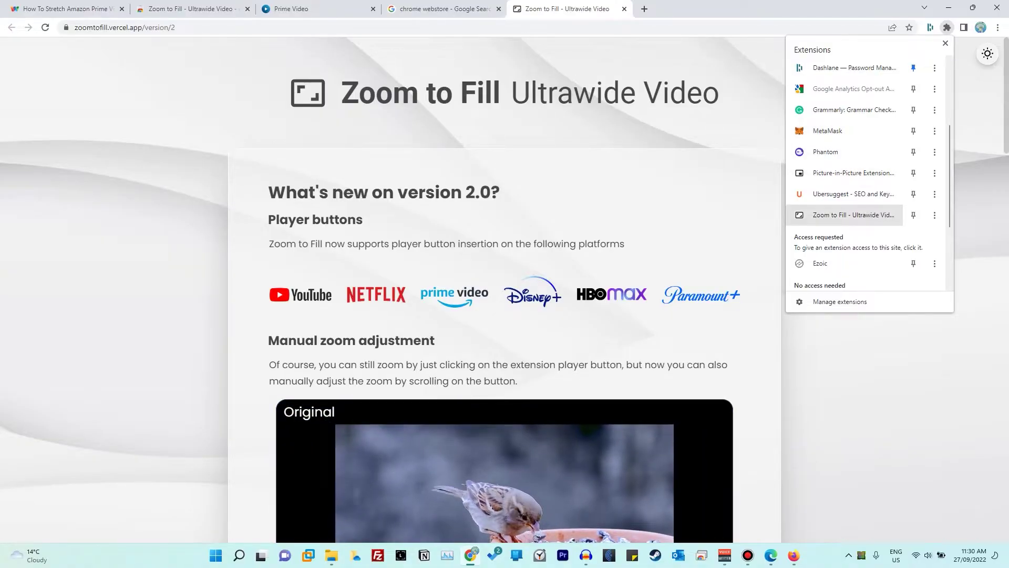
{"action": "left_click", "coordinate": [854, 214]}
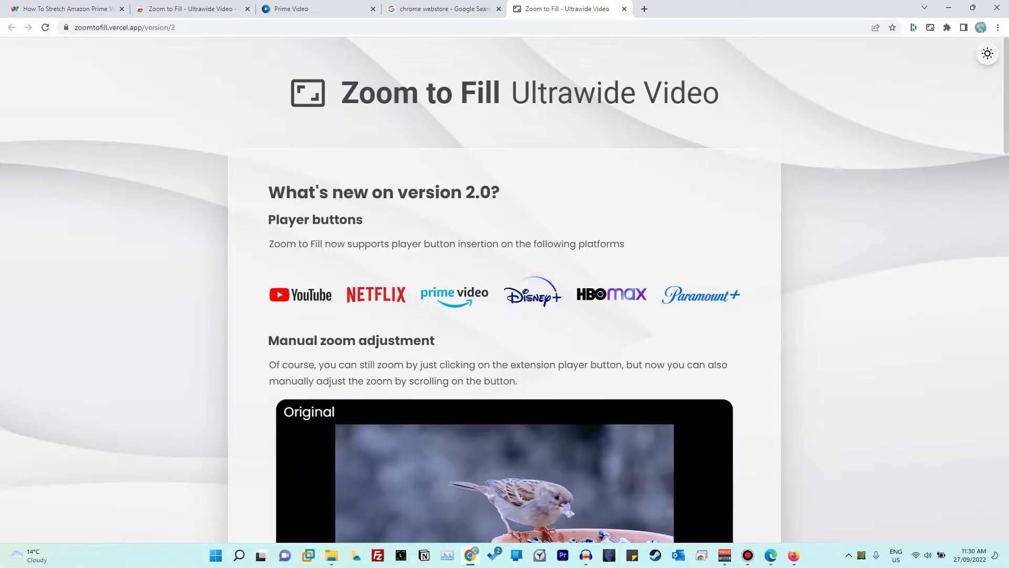
- Reload the Prime Video home page and open the Goliath title page
{"action": "key", "text": "ctrl+3"}
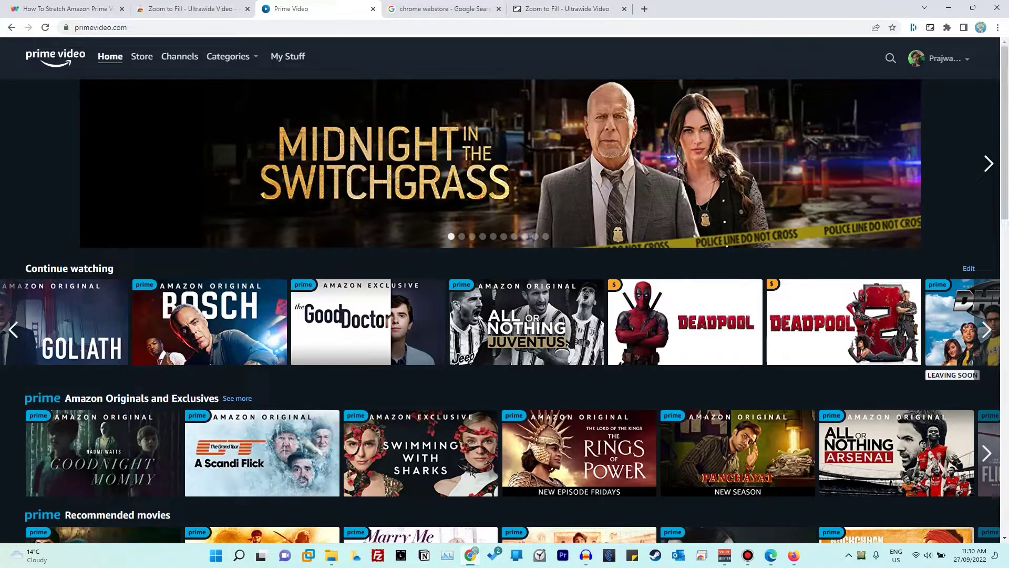
{"action": "key", "text": "F5"}
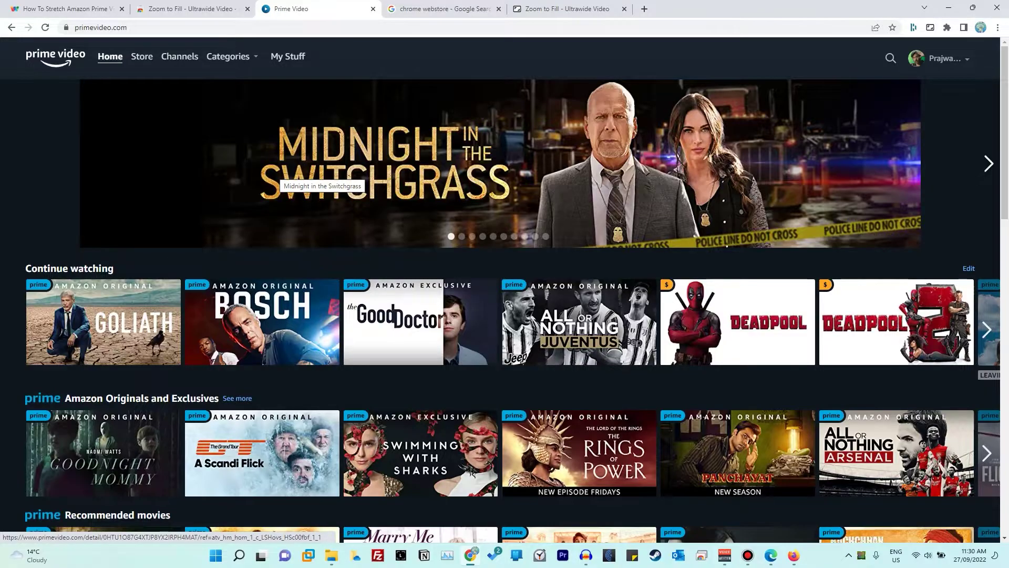
{"action": "scroll", "coordinate": [164, 258], "scroll_direction": "down", "scroll_amount": 2}
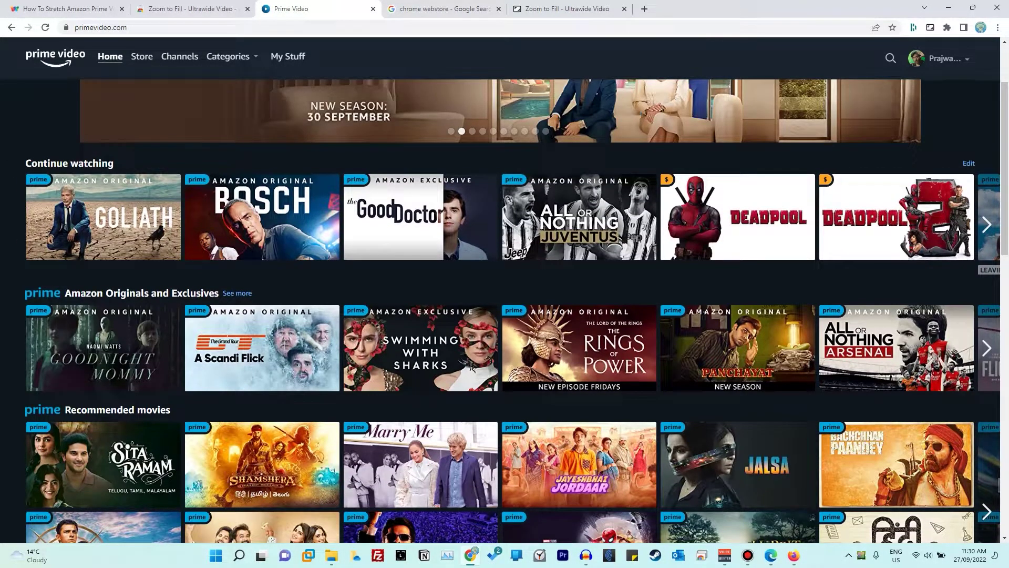
{"action": "left_click", "coordinate": [118, 339]}
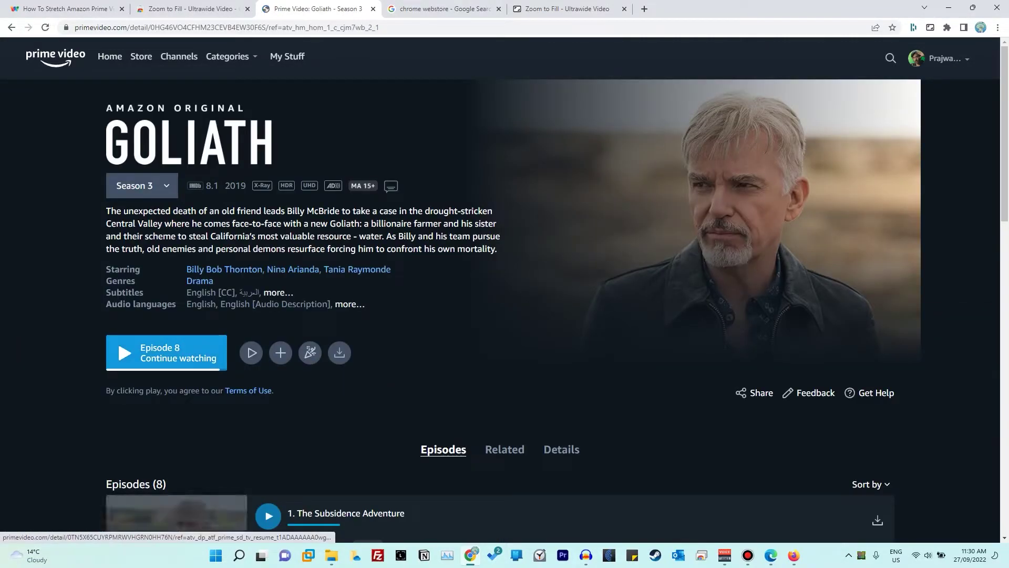
- Resume Goliath Season 3 Episode 8, view it paused in full screen, and close the player
{"action": "left_click", "coordinate": [117, 338]}
{"action": "key", "text": "space"}
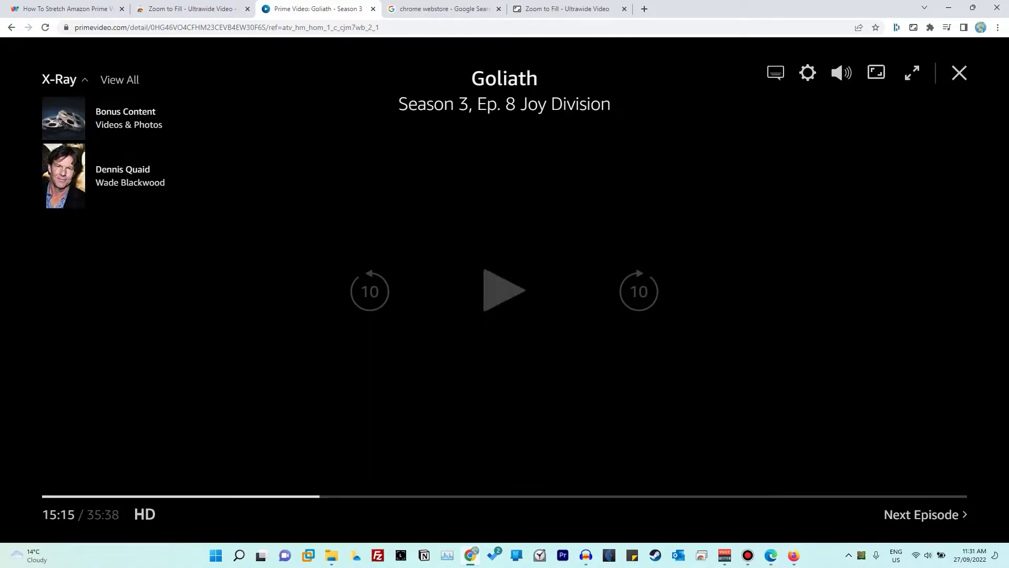
{"action": "left_click", "coordinate": [912, 72]}
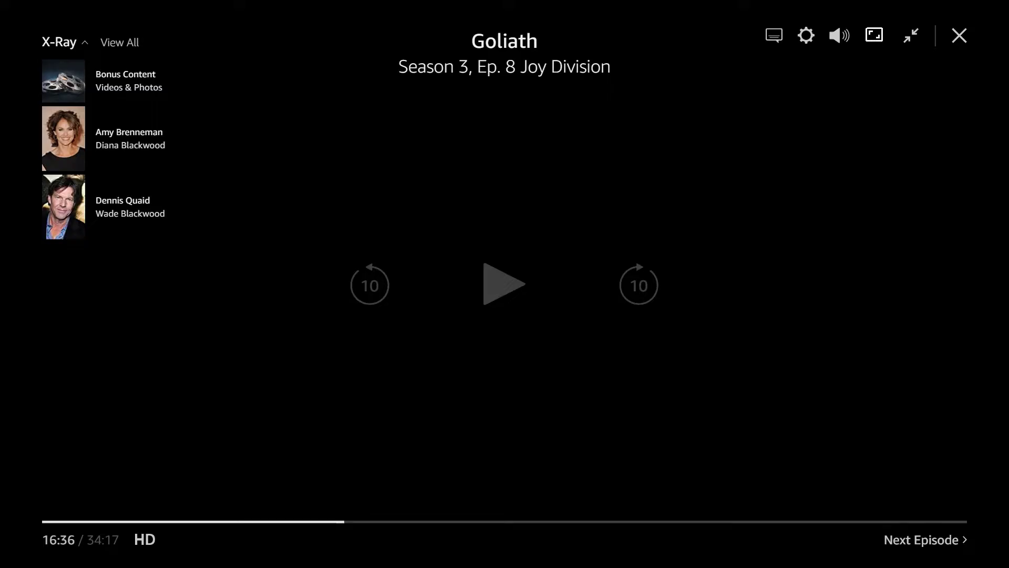
{"action": "left_click", "coordinate": [959, 35]}
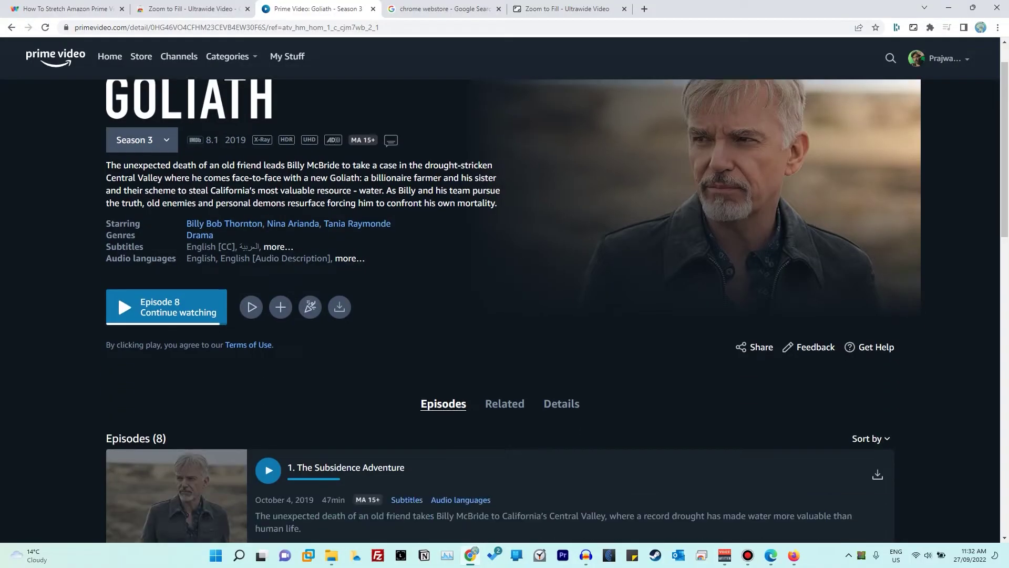
- Open the Zoom to Fill controls and increase the video zoom scale in small increments
{"action": "left_click", "coordinate": [914, 28]}
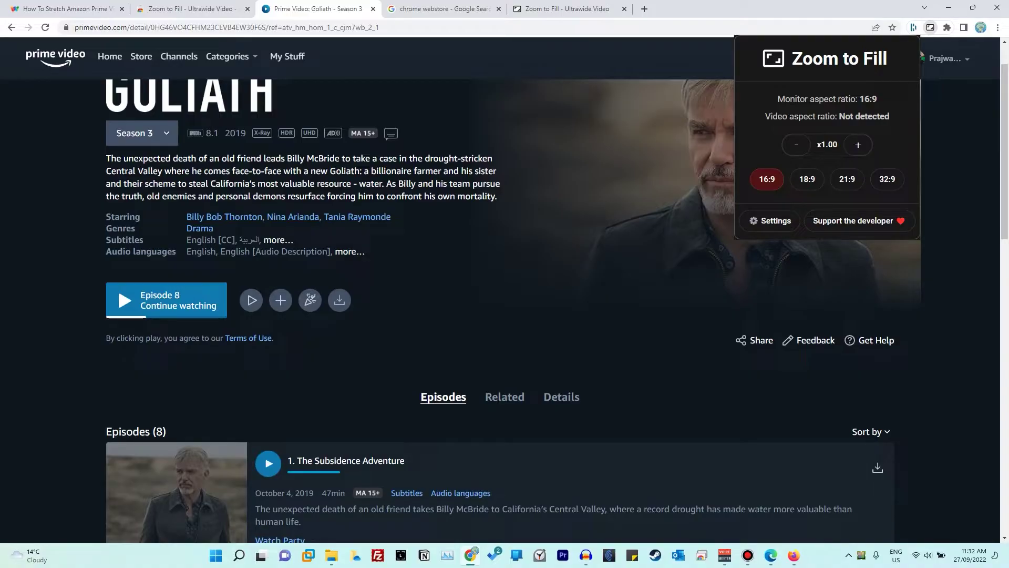
{"action": "left_click", "coordinate": [858, 145]}
{"action": "left_click", "coordinate": [858, 145]}
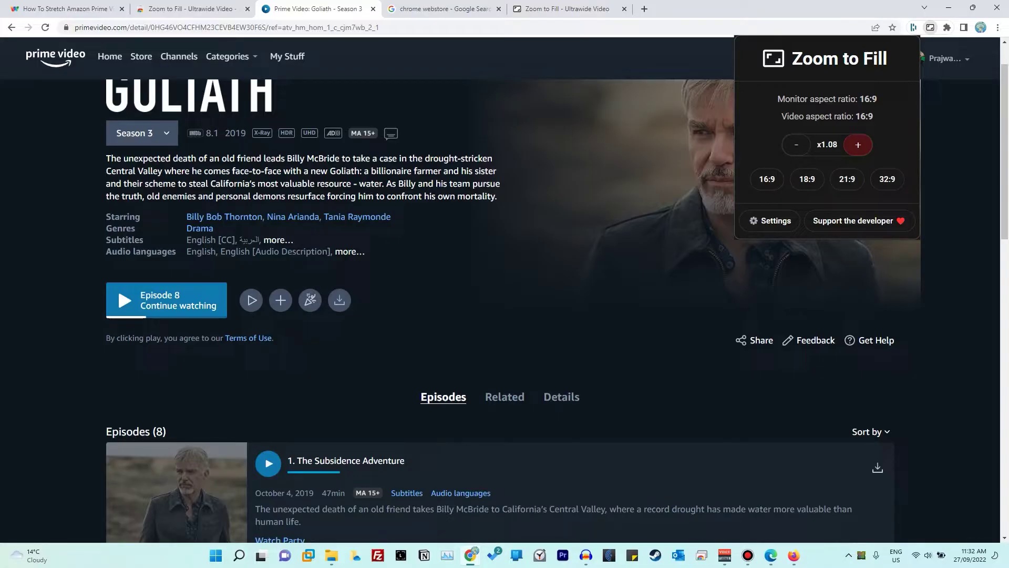
{"action": "left_click", "coordinate": [858, 144]}
{"action": "left_click", "coordinate": [858, 145]}
{"action": "left_click", "coordinate": [858, 145]}
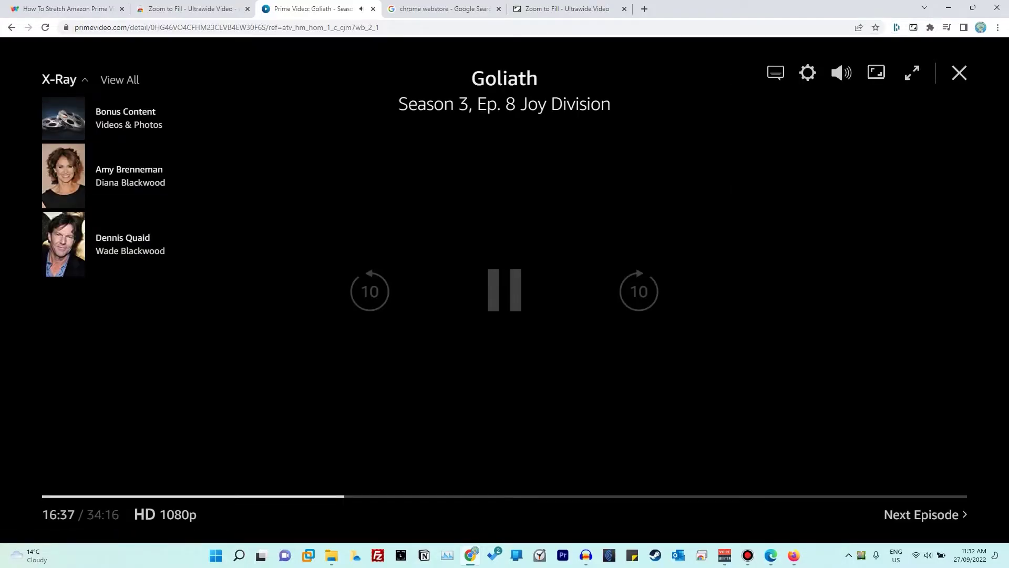
- View the playing Goliath episode in full screen, return to the window, and raise the Zoom to Fill scale to x1.54
{"action": "left_click", "coordinate": [912, 73]}
{"action": "left_click", "coordinate": [911, 35]}
{"action": "left_click", "coordinate": [913, 28]}
{"action": "left_click", "coordinate": [858, 144]}
{"action": "left_click", "coordinate": [858, 144]}
{"action": "left_click", "coordinate": [858, 144]}
{"action": "left_click", "coordinate": [858, 144]}
{"action": "left_click", "coordinate": [857, 144]}
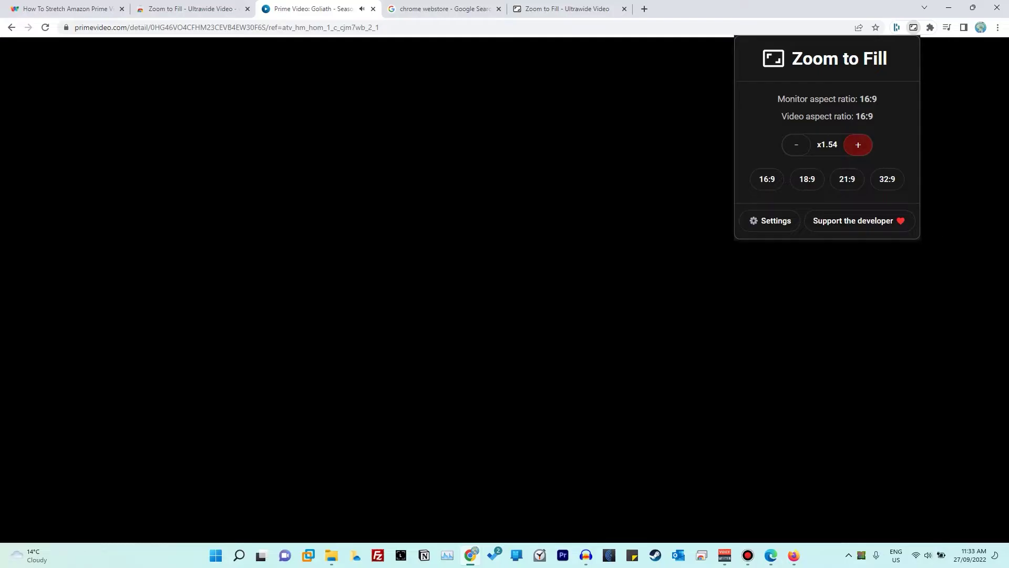
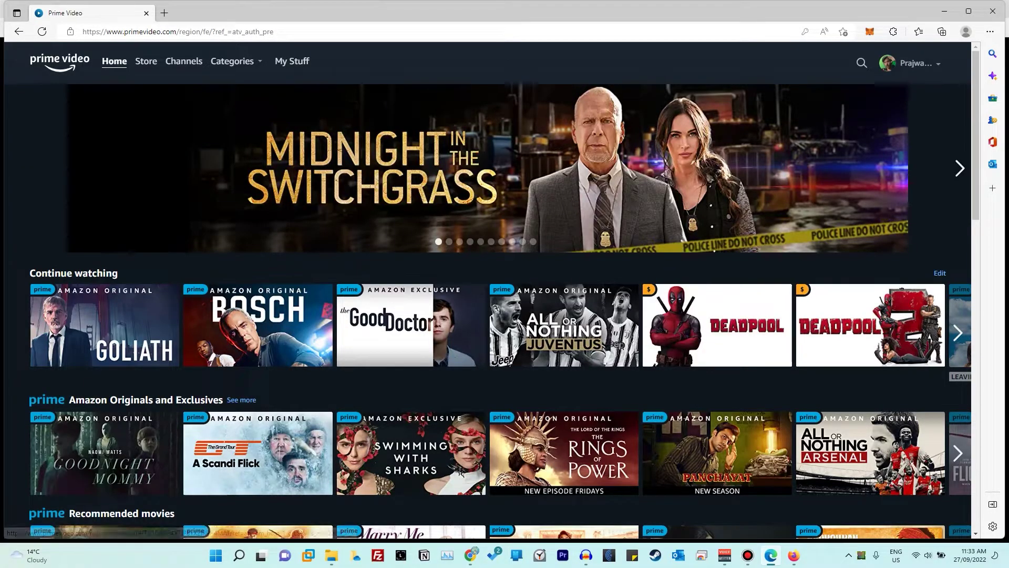
- Maximize the Microsoft Edge window showing Prime Video, open a new tab, and view the installed extensions list
{"action": "key", "text": "super+Up"}
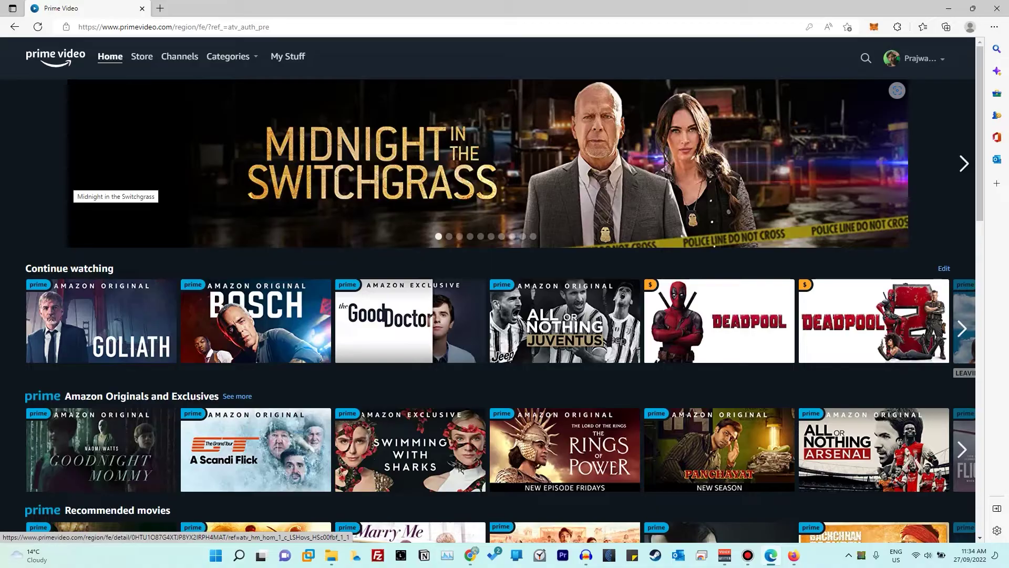
{"action": "key", "text": "ctrl+t"}
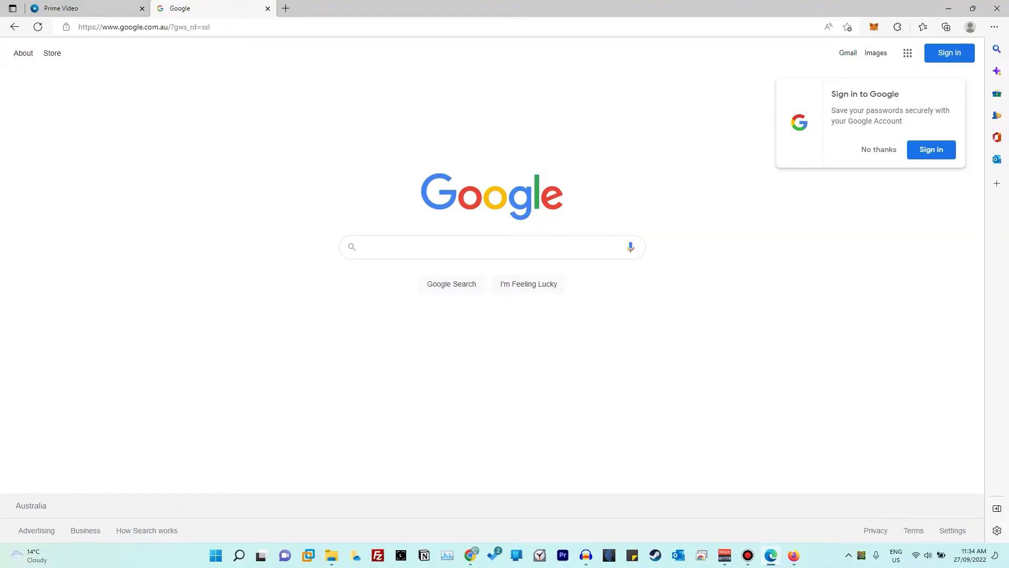
{"action": "left_click", "coordinate": [897, 27]}
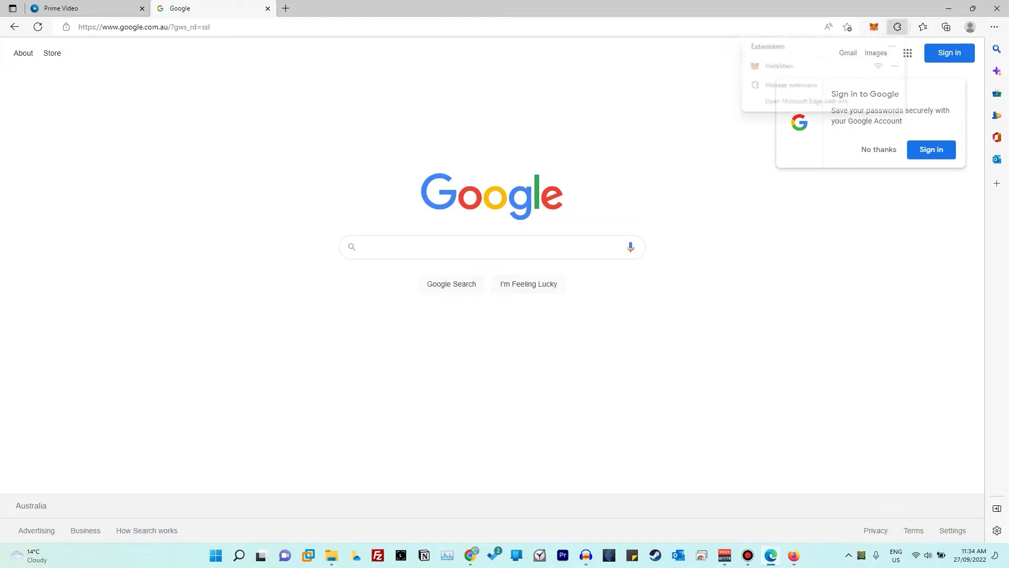
{"action": "key", "text": "Escape"}
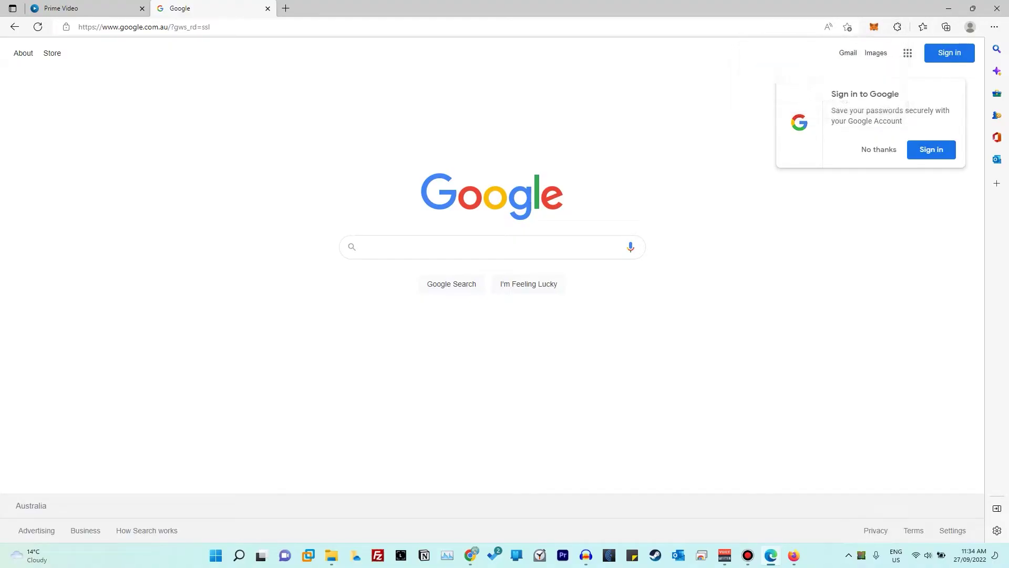
- Search Google for "chrome web store" in the new tab
{"action": "left_click", "coordinate": [360, 246]}
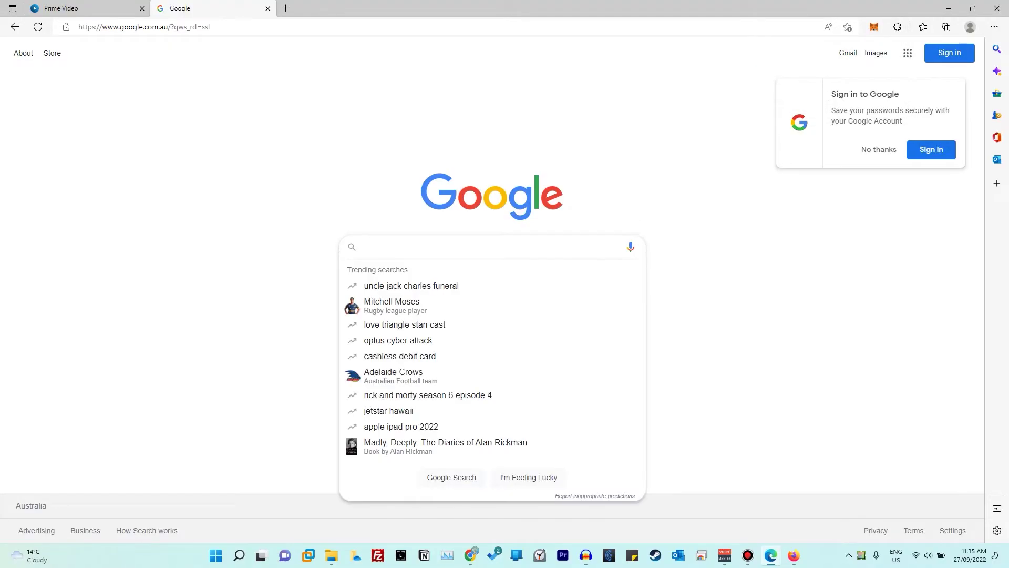
{"action": "key", "text": "Escape"}
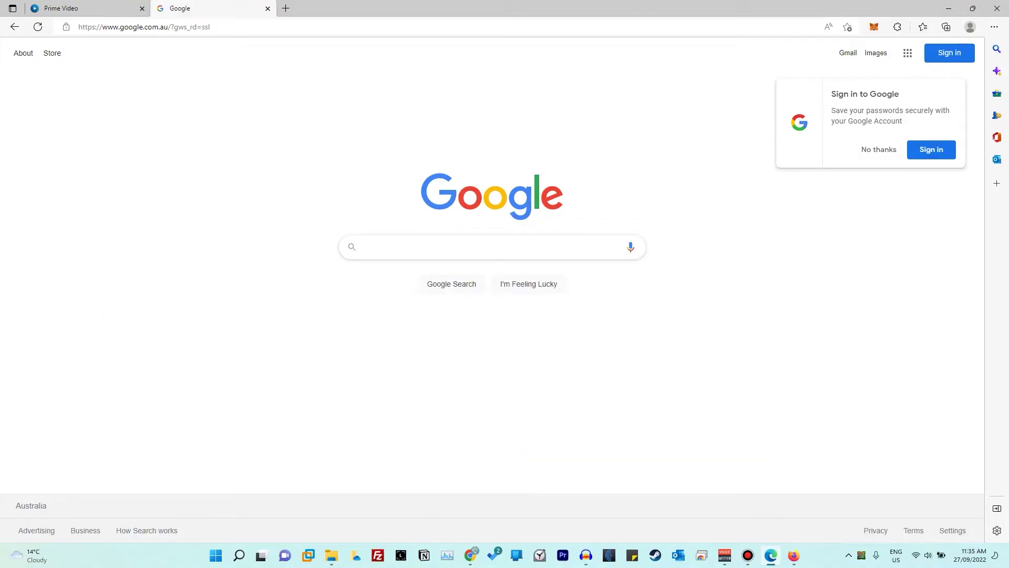
{"action": "type", "text": "web"}
{"action": "key", "text": "BackSpace"}
{"action": "key", "text": "BackSpace"}
{"action": "key", "text": "BackSpace"}
{"action": "type", "text": "chrome "}
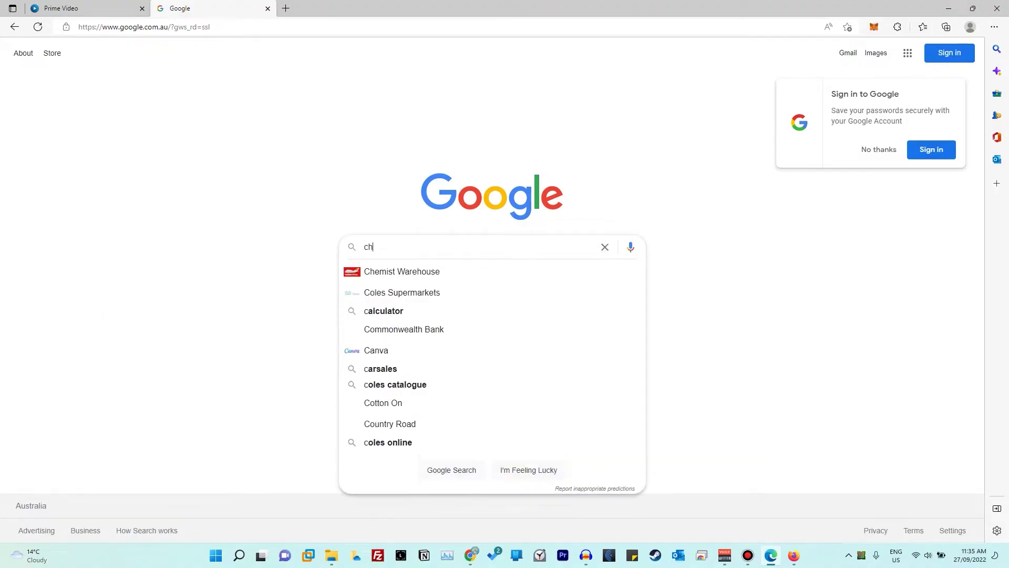
{"action": "type", "text": "web store"}
{"action": "key", "text": "Return"}
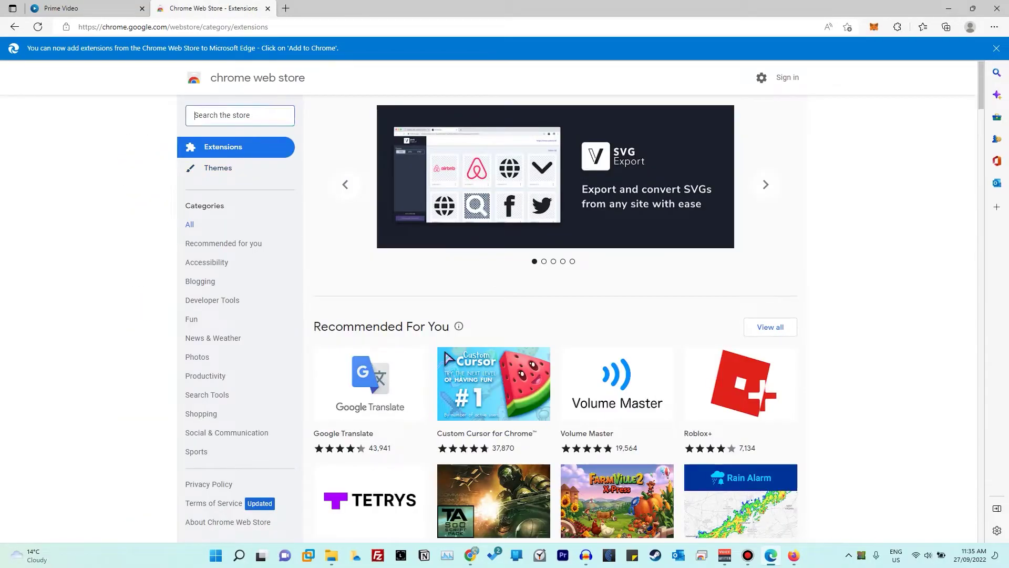
- Search the Chrome Web Store for "zoom to fill" and open the Zoom to Fill - Ultrawide Video listing
{"action": "type", "text": "zoom to fill"}
{"action": "key", "text": "Return"}
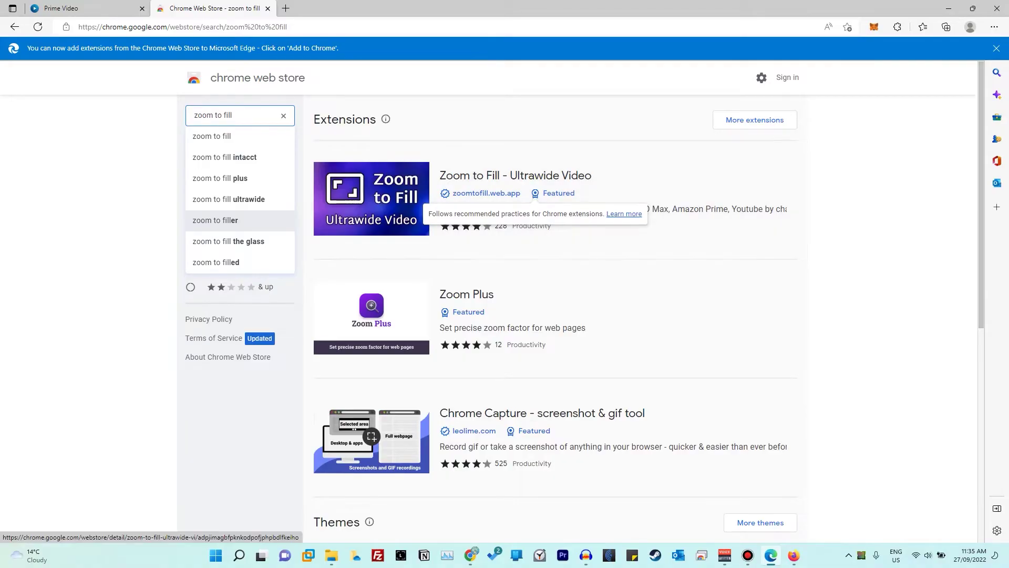
{"action": "left_click", "coordinate": [535, 193]}
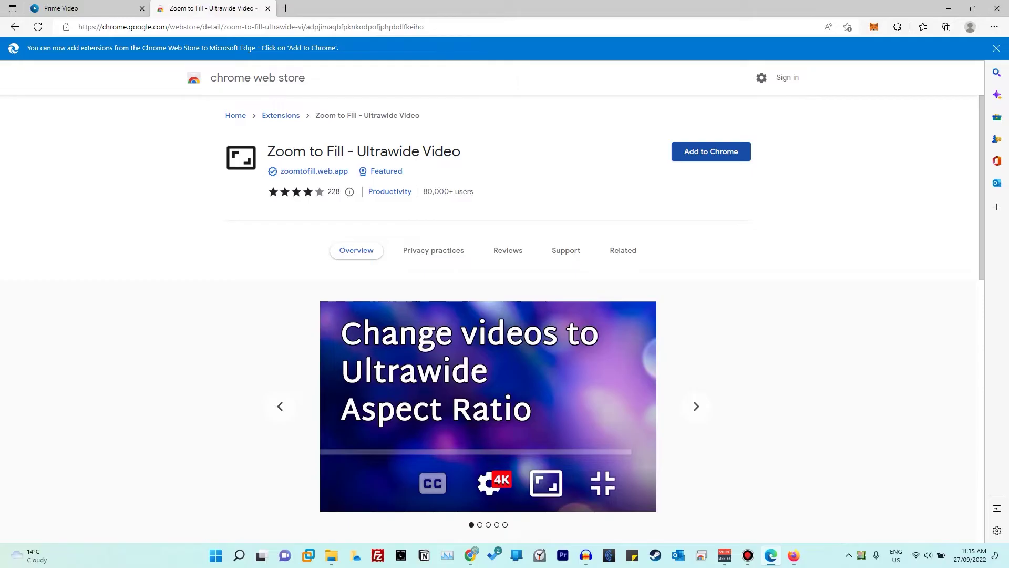
- Add the Zoom to Fill - Ultrawide Video extension to Microsoft Edge and return to the Prime Video home page
{"action": "left_click", "coordinate": [712, 151]}
{"action": "left_click", "coordinate": [508, 112]}
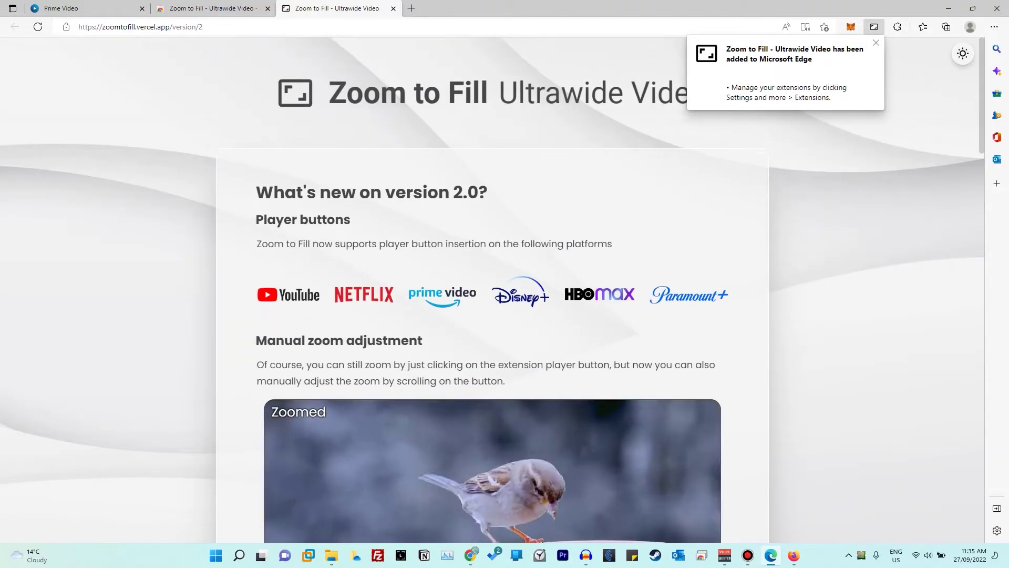
{"action": "left_click", "coordinate": [61, 8]}
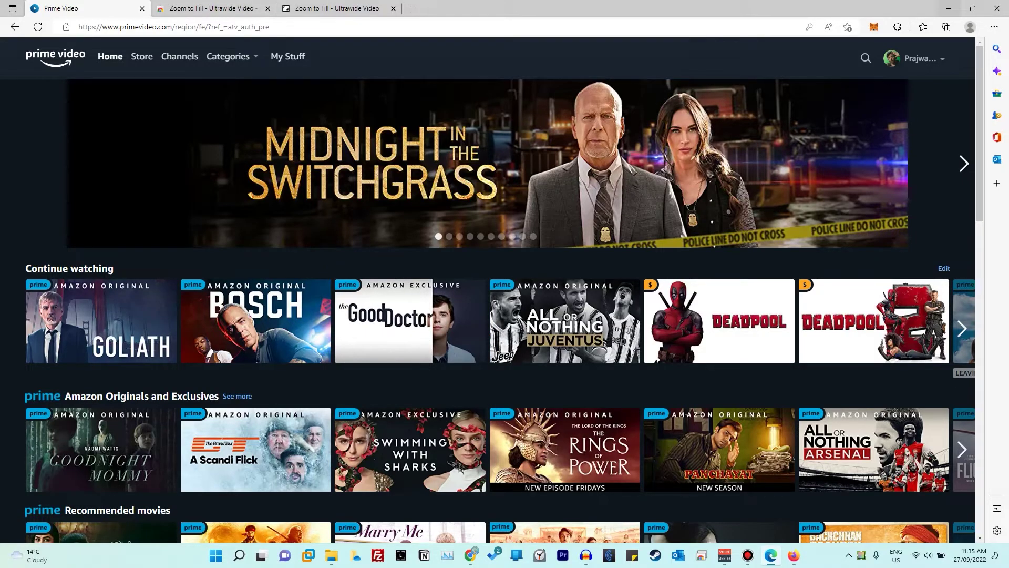
- Switch to Firefox, open its add-ons manager, and search for "ultrawideo"
{"action": "mouse_move", "coordinate": [873, 326]}
{"action": "left_click", "coordinate": [794, 556]}
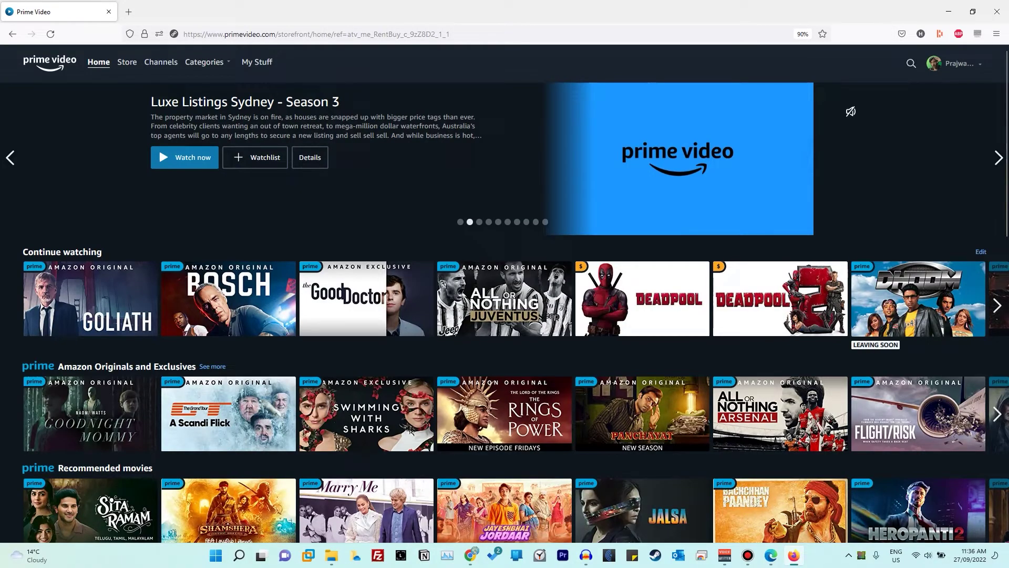
{"action": "left_click", "coordinate": [997, 33]}
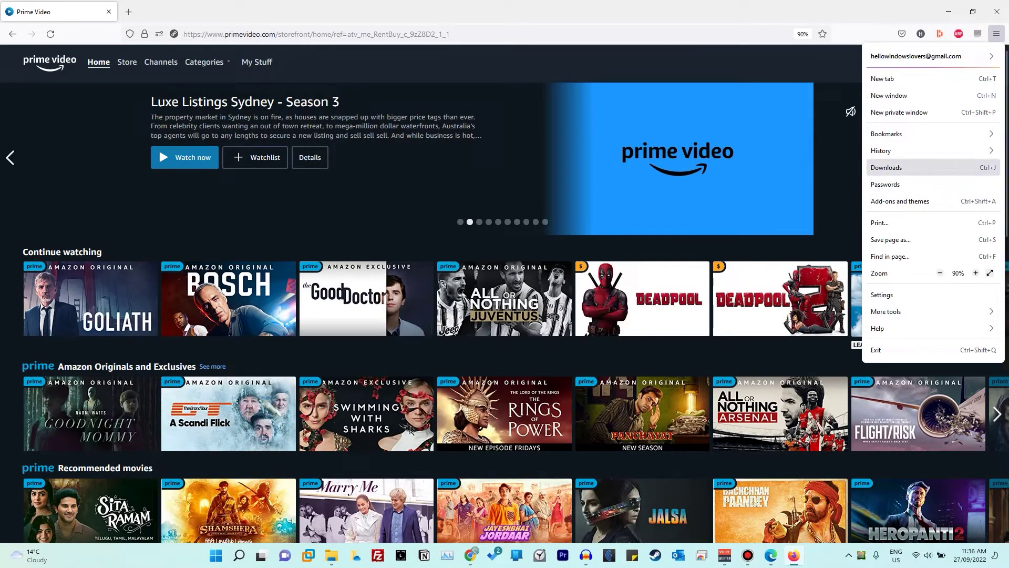
{"action": "left_click", "coordinate": [900, 201]}
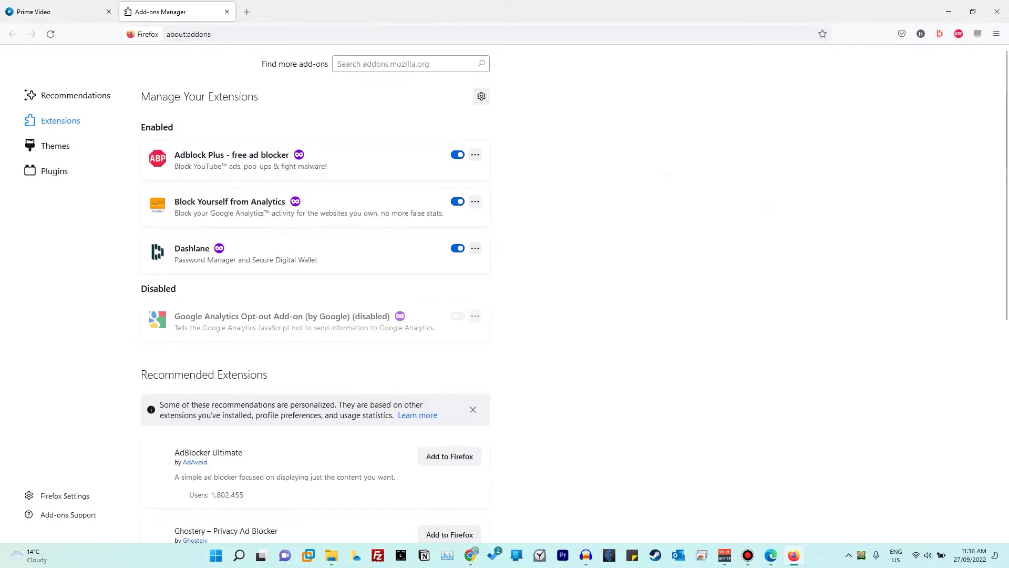
{"action": "key", "text": "Tab"}
{"action": "key", "text": "Tab"}
{"action": "type", "text": "ultrawideo"}
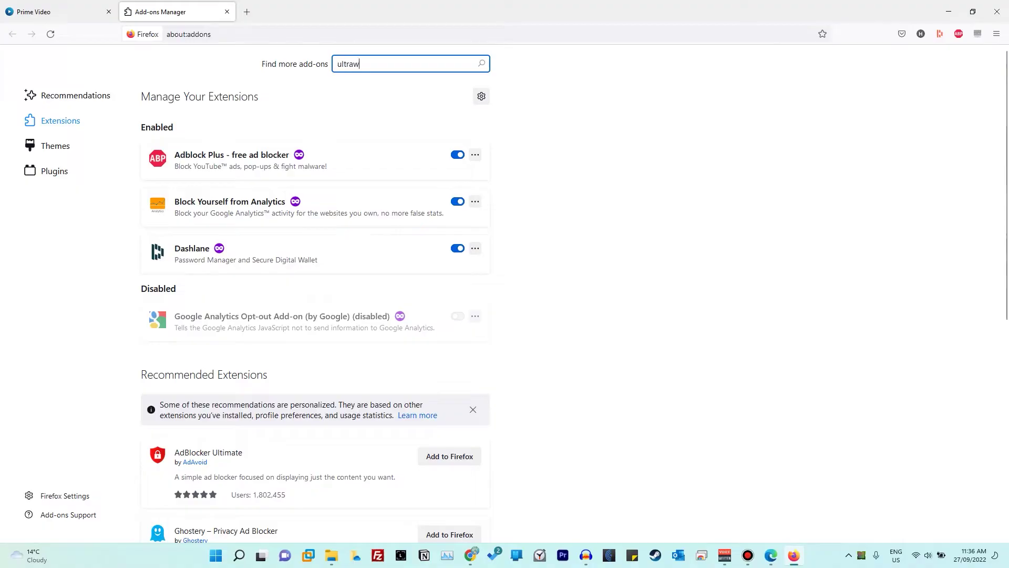
{"action": "key", "text": "Return"}
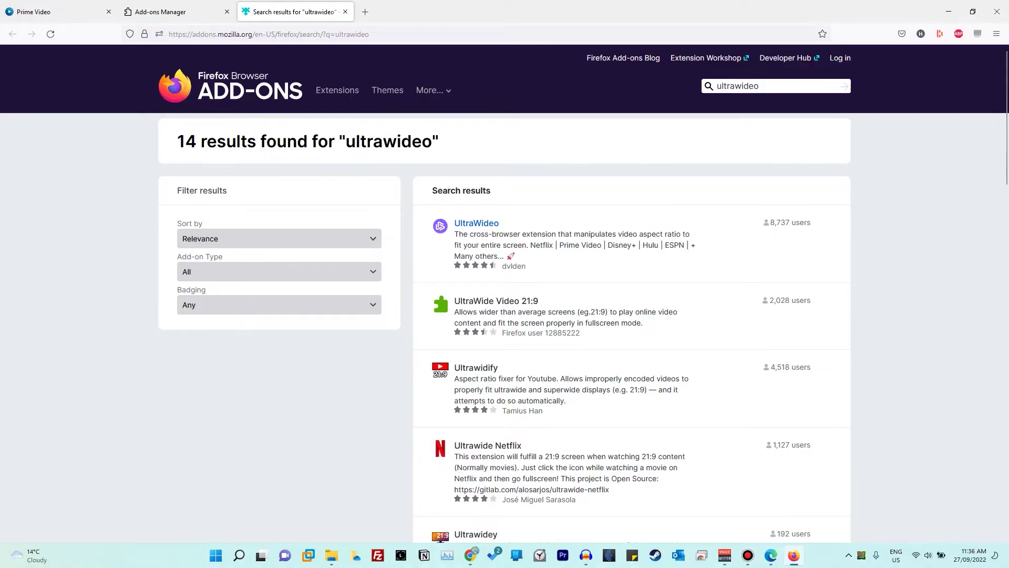
- Open the UltraWideo listing from the search results, add it to Firefox, and accept the requested permissions
{"action": "scroll", "coordinate": [476, 207], "scroll_direction": "down", "scroll_amount": 3}
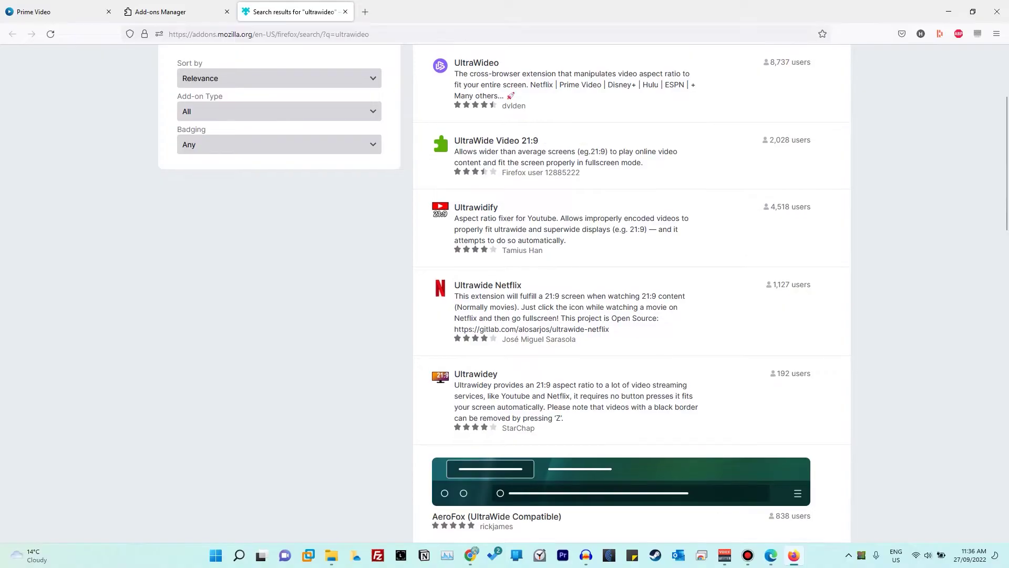
{"action": "scroll", "coordinate": [488, 285], "scroll_direction": "up", "scroll_amount": 3}
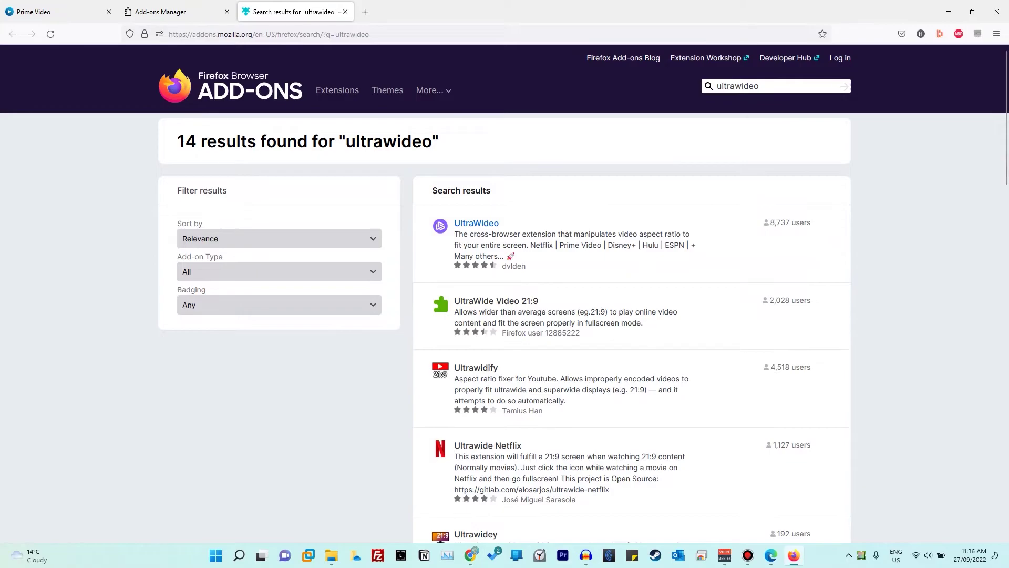
{"action": "left_click", "coordinate": [476, 223]}
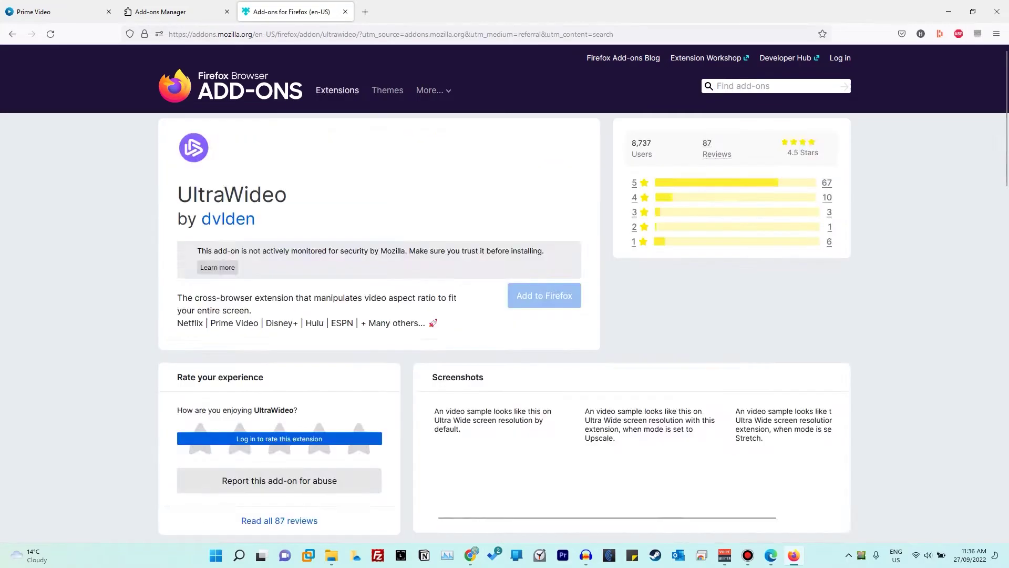
{"action": "left_click", "coordinate": [568, 296]}
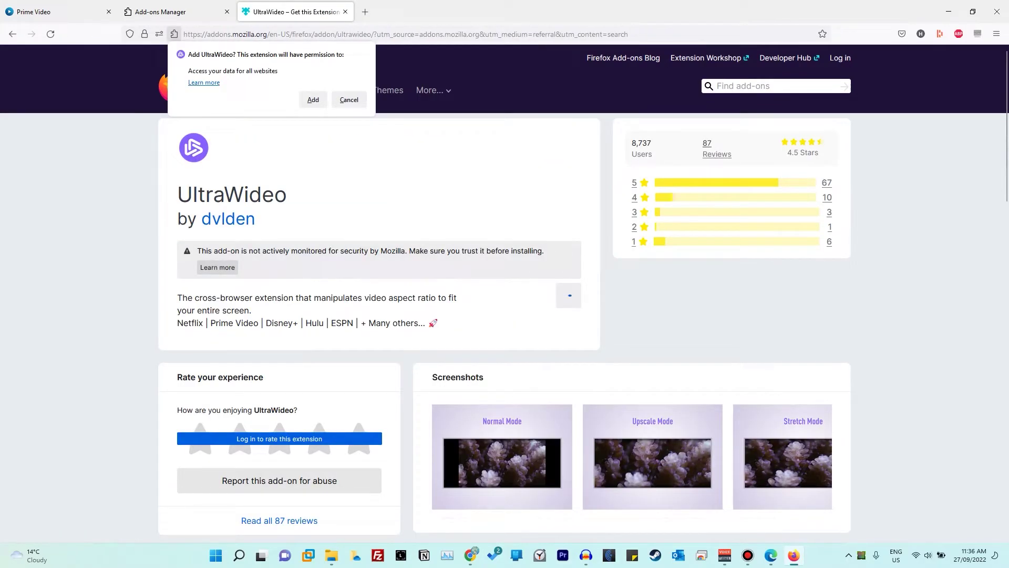
{"action": "key", "text": "Return"}
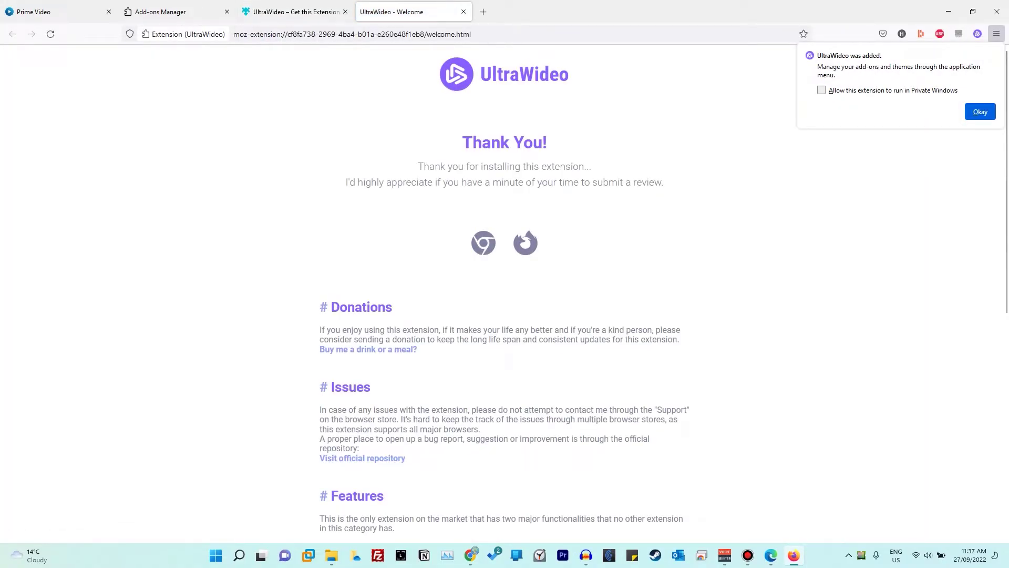
- Review the features, options and default shortcuts on the UltraWideo welcome page and dismiss the add-on notice
{"action": "scroll", "coordinate": [504, 289], "scroll_direction": "down", "scroll_amount": 6}
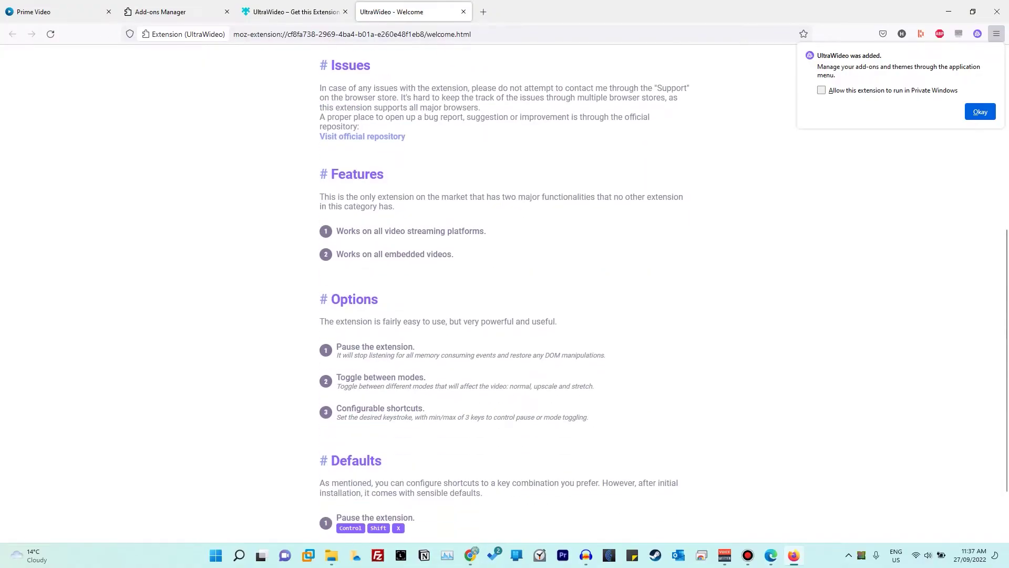
{"action": "scroll", "coordinate": [505, 289], "scroll_direction": "down", "scroll_amount": 2}
{"action": "scroll", "coordinate": [505, 289], "scroll_direction": "up", "scroll_amount": 7}
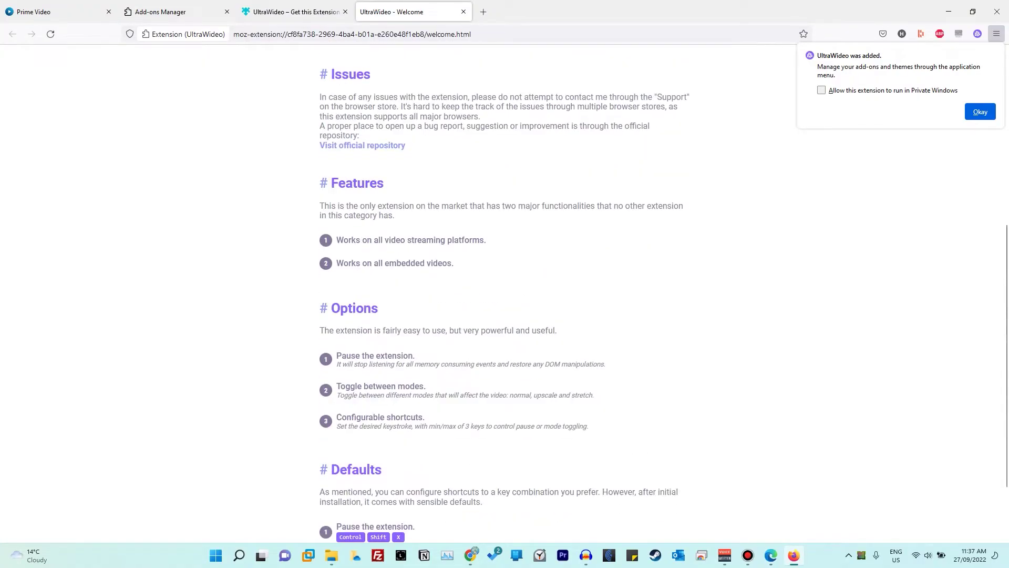
{"action": "scroll", "coordinate": [504, 289], "scroll_direction": "down", "scroll_amount": 6}
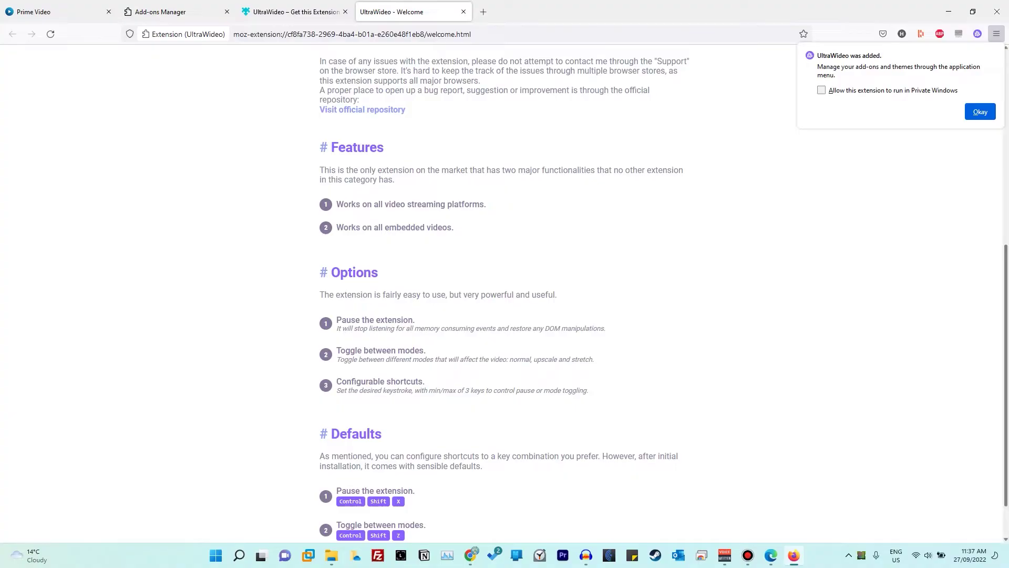
{"action": "key", "text": "Return"}
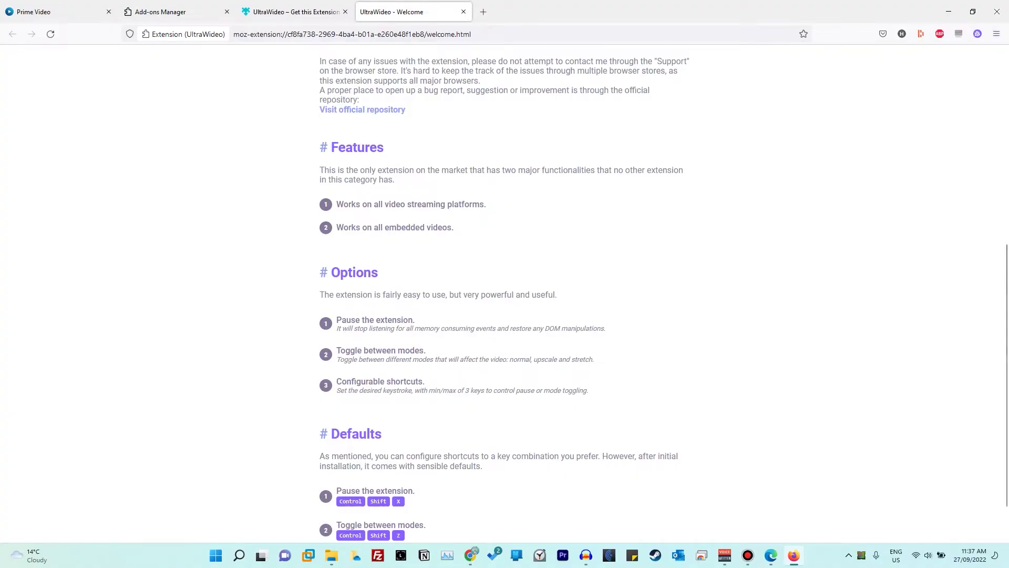
{"action": "scroll", "coordinate": [504, 289], "scroll_direction": "up", "scroll_amount": 5}
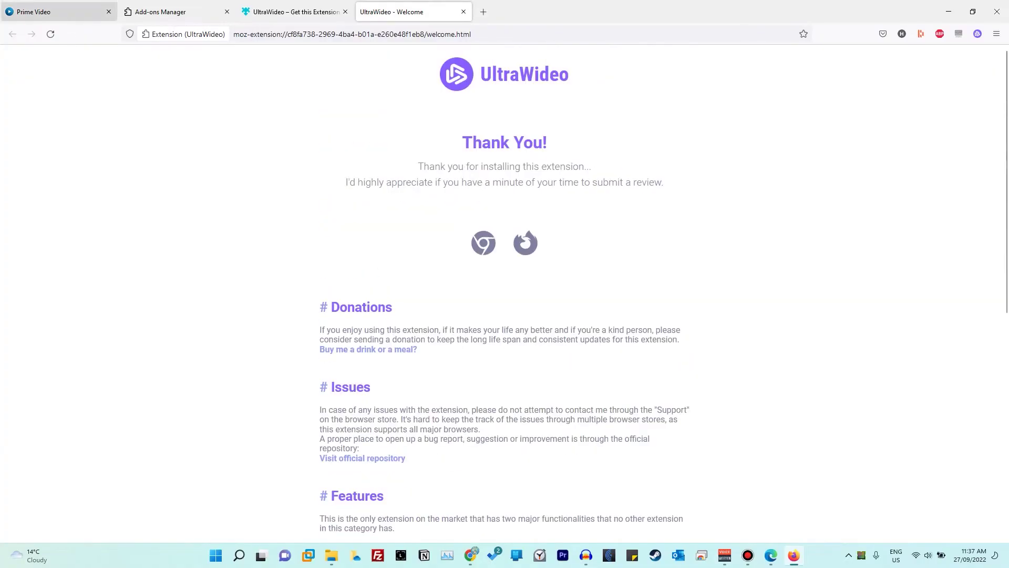
- Return to the Prime Video page, reload it, and view the UltraWideo modes and shortcuts
{"action": "key", "text": "ctrl+1"}
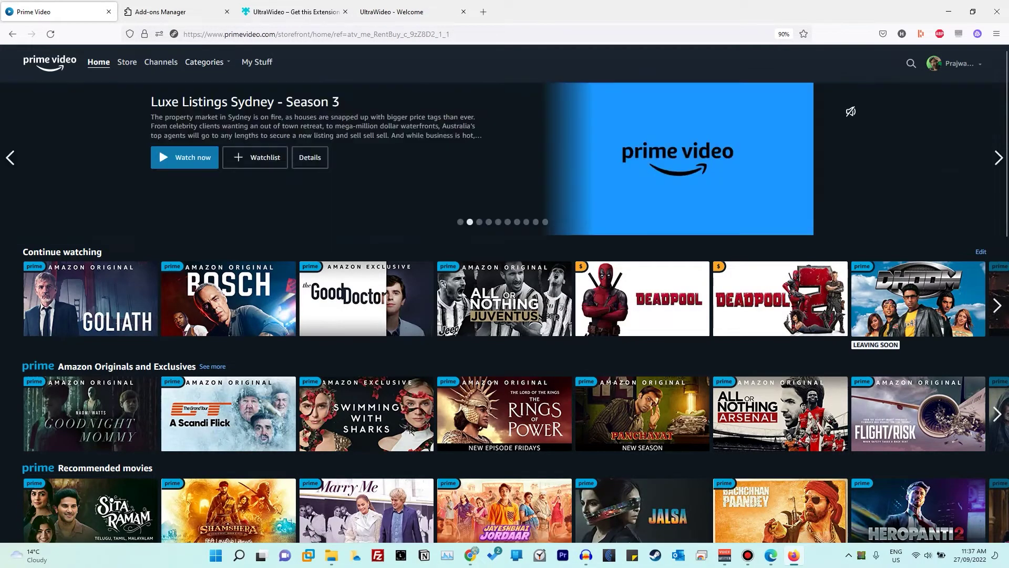
{"action": "left_click", "coordinate": [50, 34]}
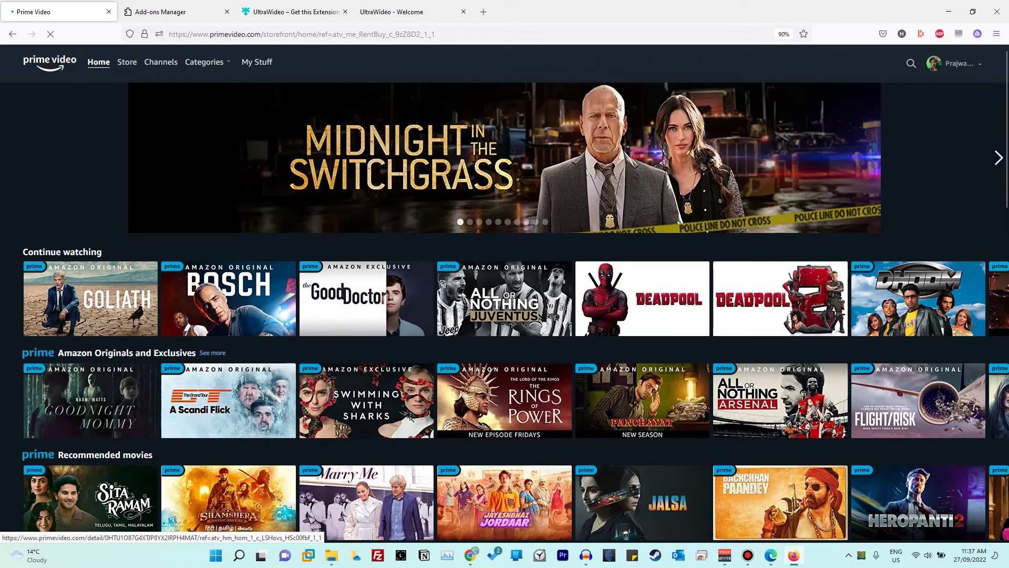
{"action": "left_click", "coordinate": [977, 33]}
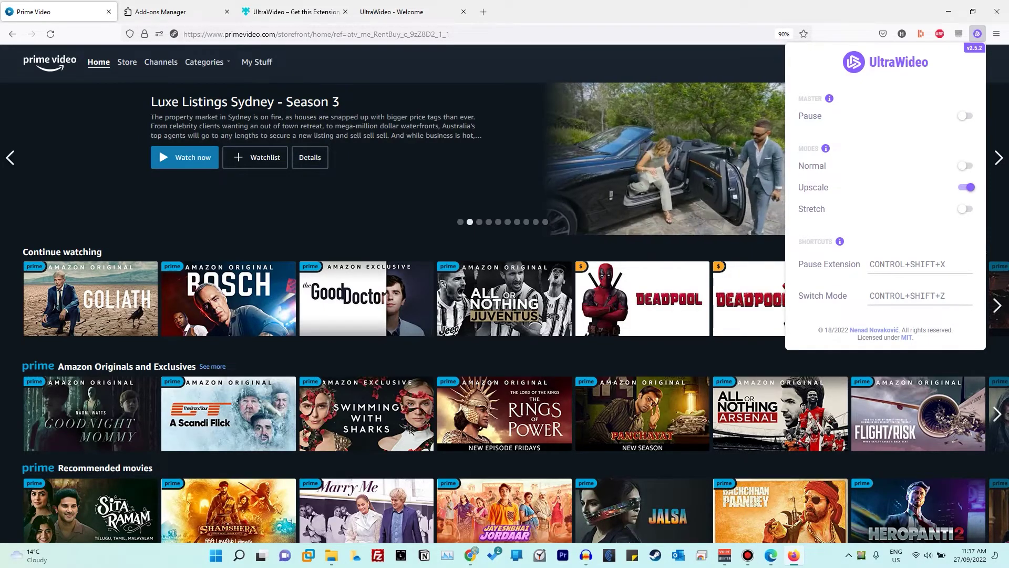
{"action": "key", "text": "Escape"}
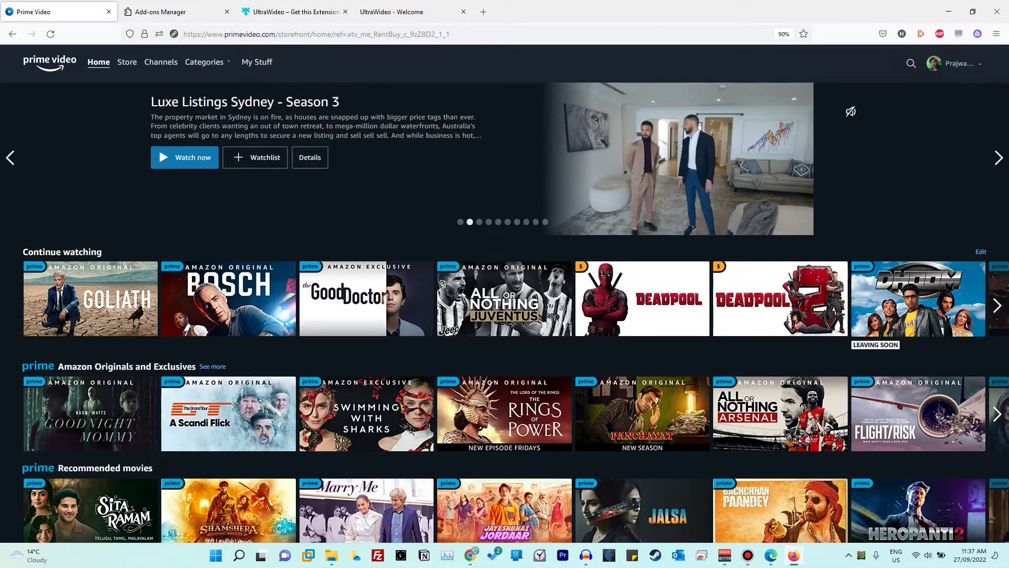
- Continue watching Goliath Season 3, Episode 8, pause playback, and open the UltraWideo settings
{"action": "left_click", "coordinate": [90, 300]}
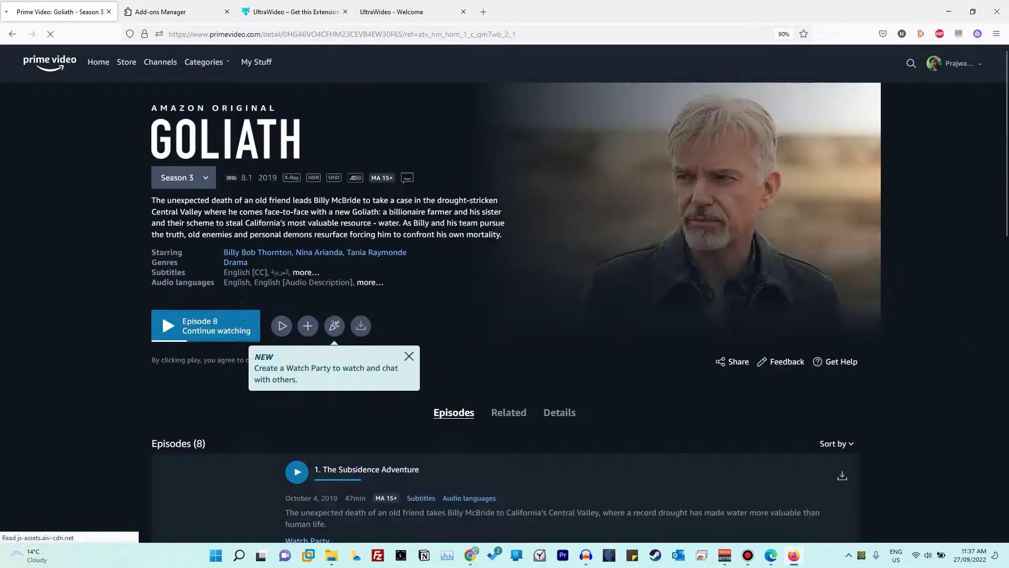
{"action": "left_click", "coordinate": [205, 326]}
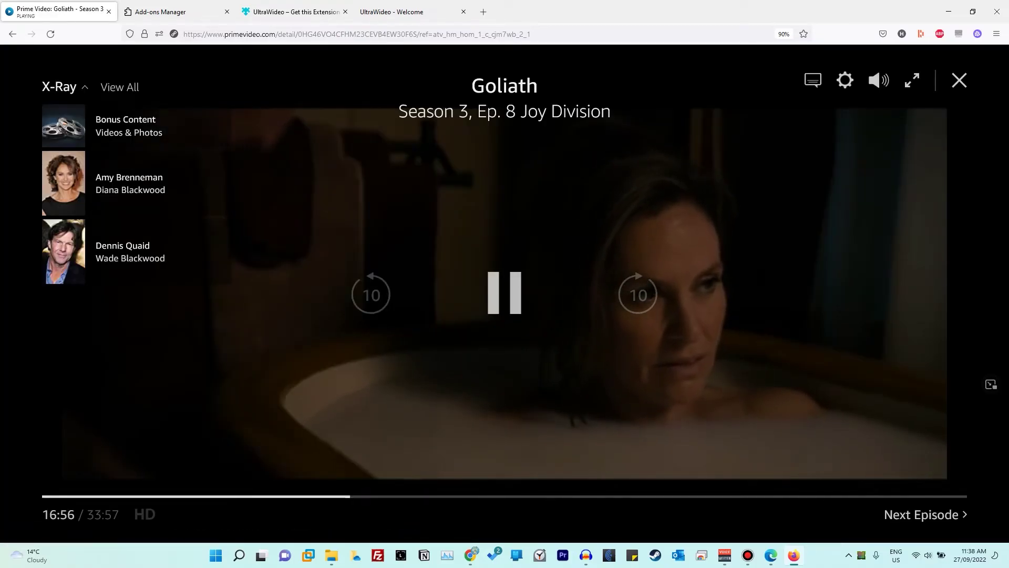
{"action": "key", "text": "space"}
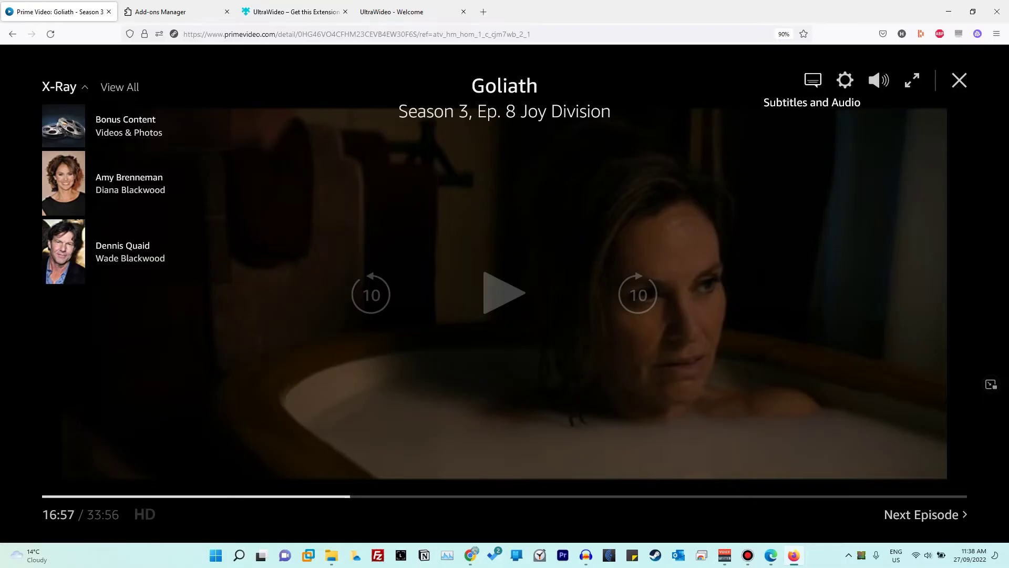
{"action": "left_click", "coordinate": [977, 34]}
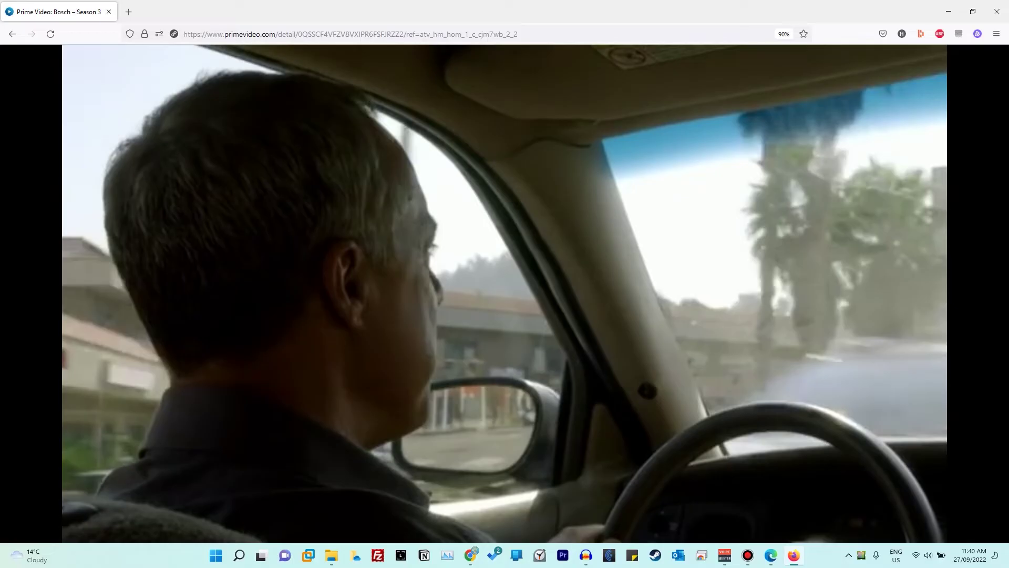
- Play the Bosch episode "God Sees" in full screen, return to the window, and pause playback
{"action": "key", "text": "space"}
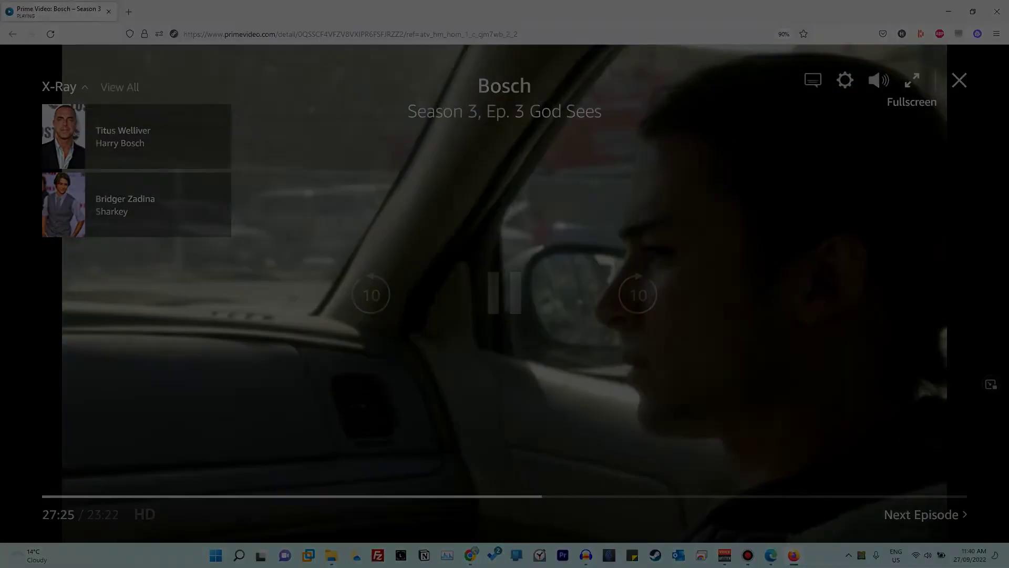
{"action": "left_click", "coordinate": [912, 80]}
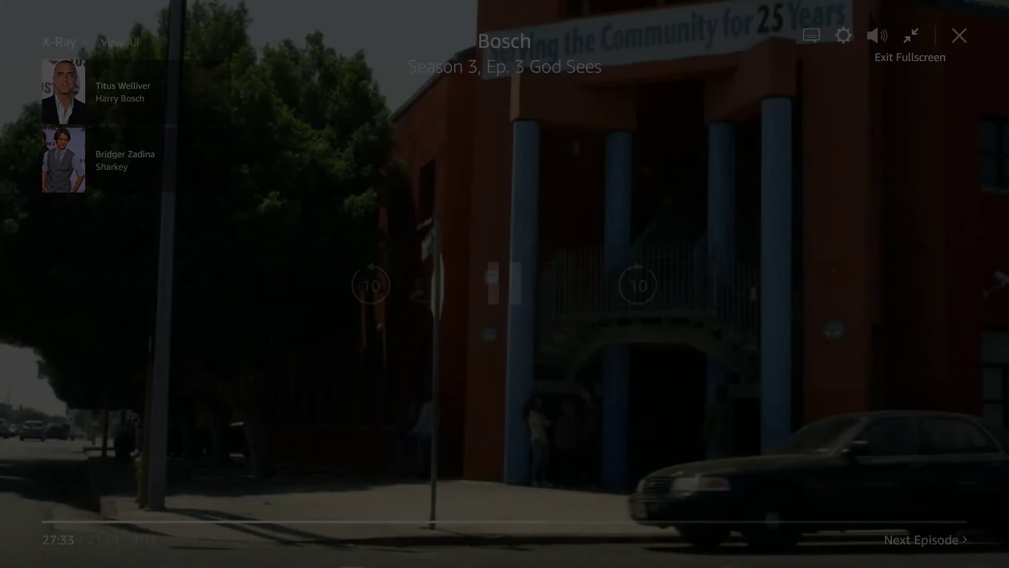
{"action": "left_click", "coordinate": [911, 35]}
{"action": "key", "text": "space"}
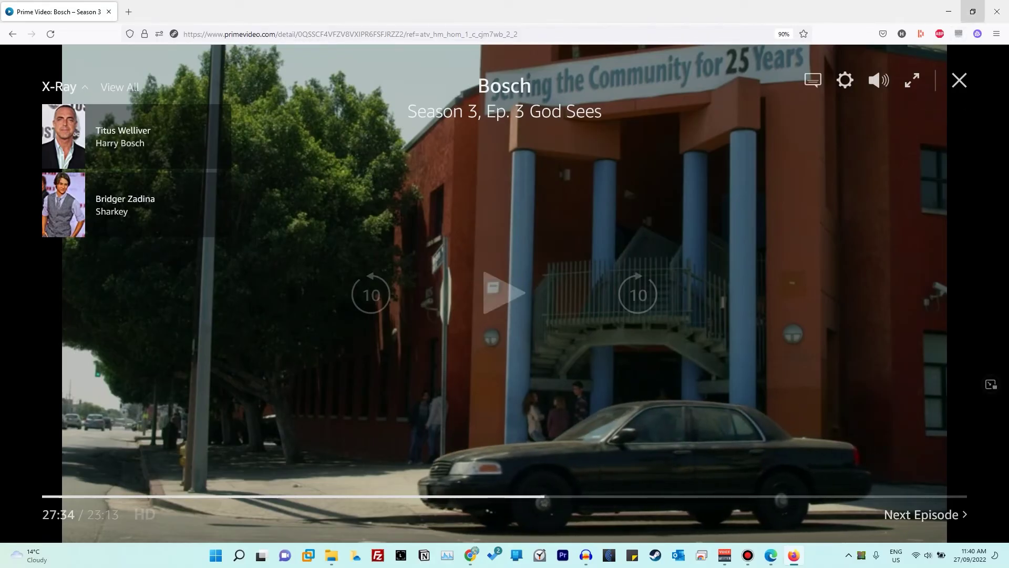
- Try UltraWideo's Normal and Upscale modes, select Stretch, and view the playing Bosch episode in full screen
{"action": "left_click", "coordinate": [978, 34]}
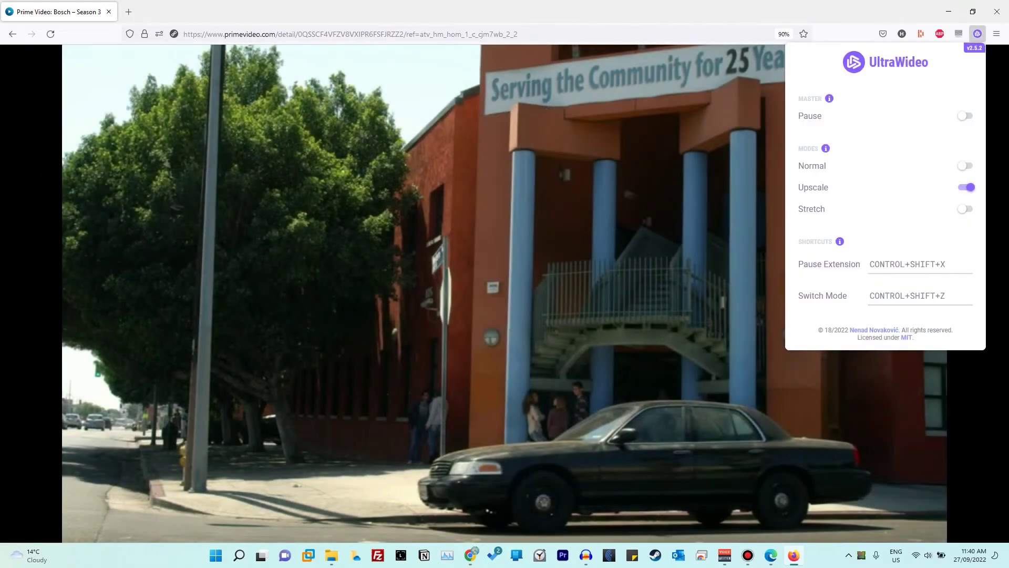
{"action": "left_click", "coordinate": [965, 166]}
{"action": "left_click", "coordinate": [966, 187]}
{"action": "left_click", "coordinate": [965, 166]}
{"action": "left_click", "coordinate": [965, 187]}
{"action": "left_click", "coordinate": [965, 209]}
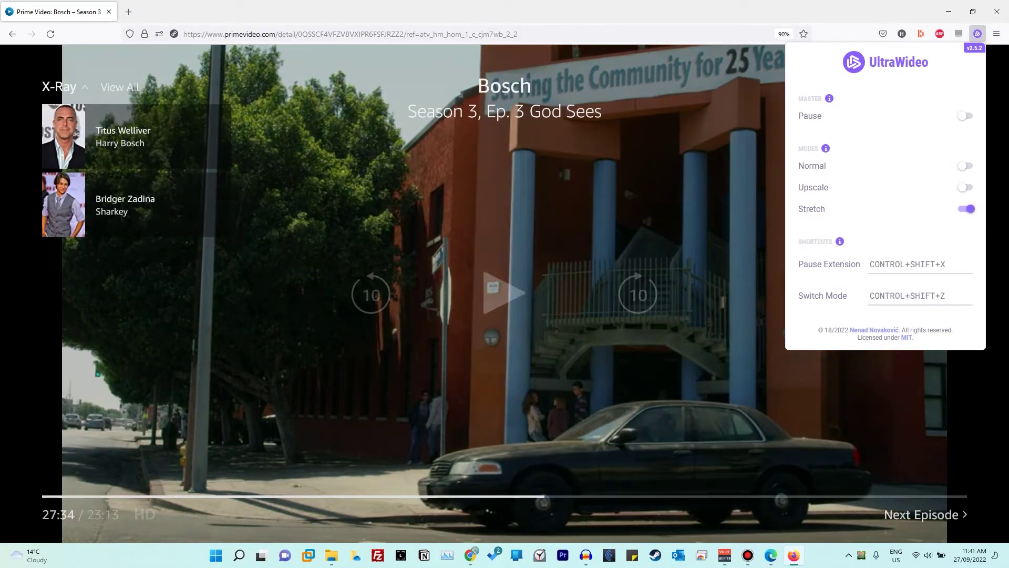
{"action": "left_click", "coordinate": [992, 384]}
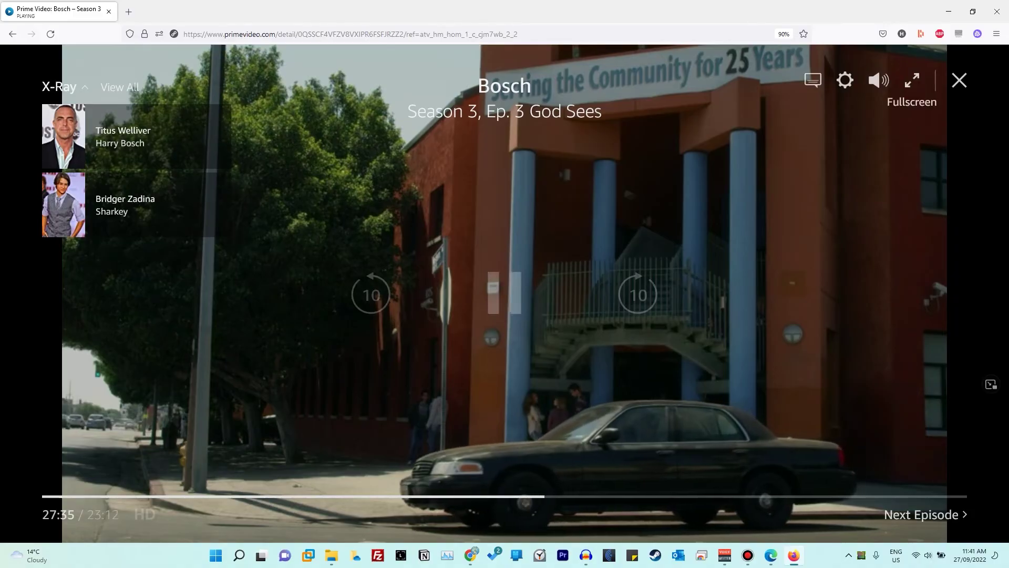
{"action": "left_click", "coordinate": [910, 79]}
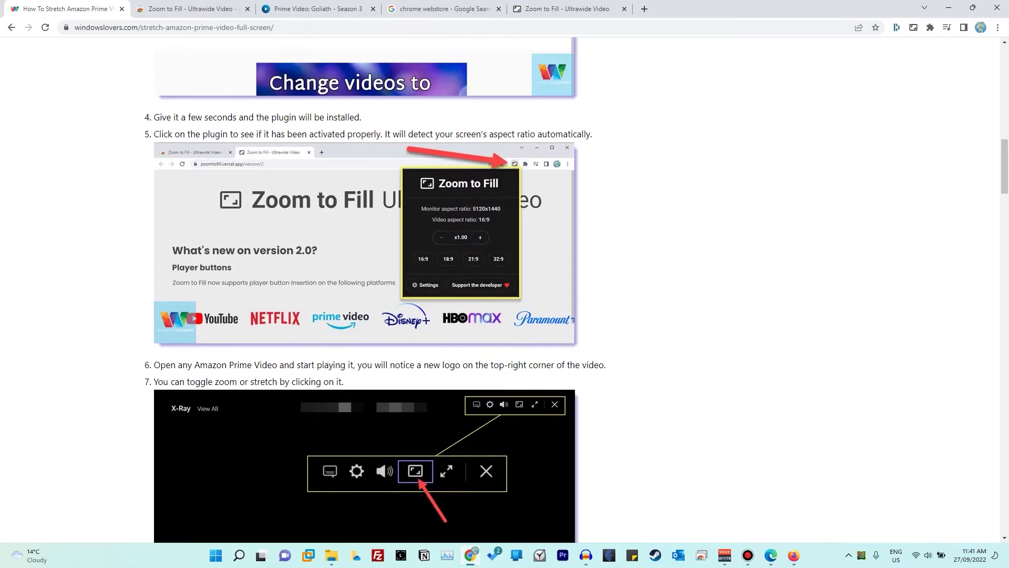
- Switch to Google Chrome and look back over the Chrome instructions in the windowslovers.com article on stretching Amazon Prime Video
{"action": "scroll", "coordinate": [368, 289], "scroll_direction": "up", "scroll_amount": 7}
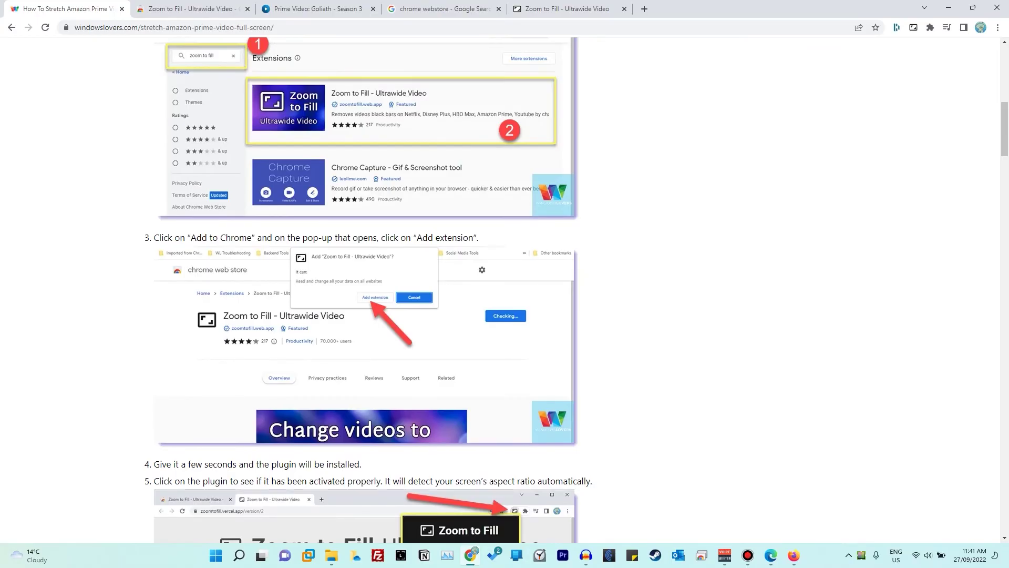
{"action": "scroll", "coordinate": [368, 289], "scroll_direction": "up", "scroll_amount": 7}
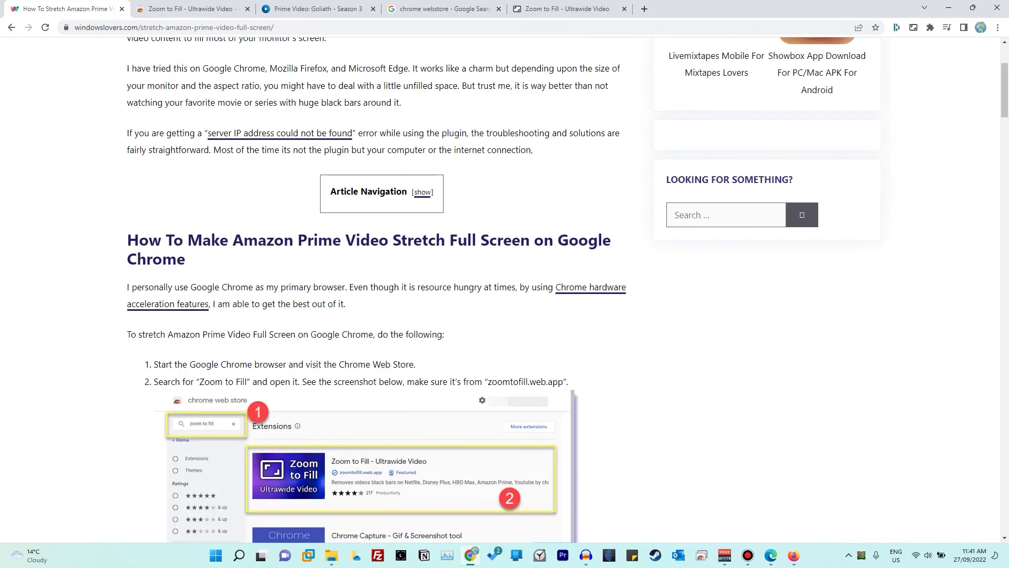